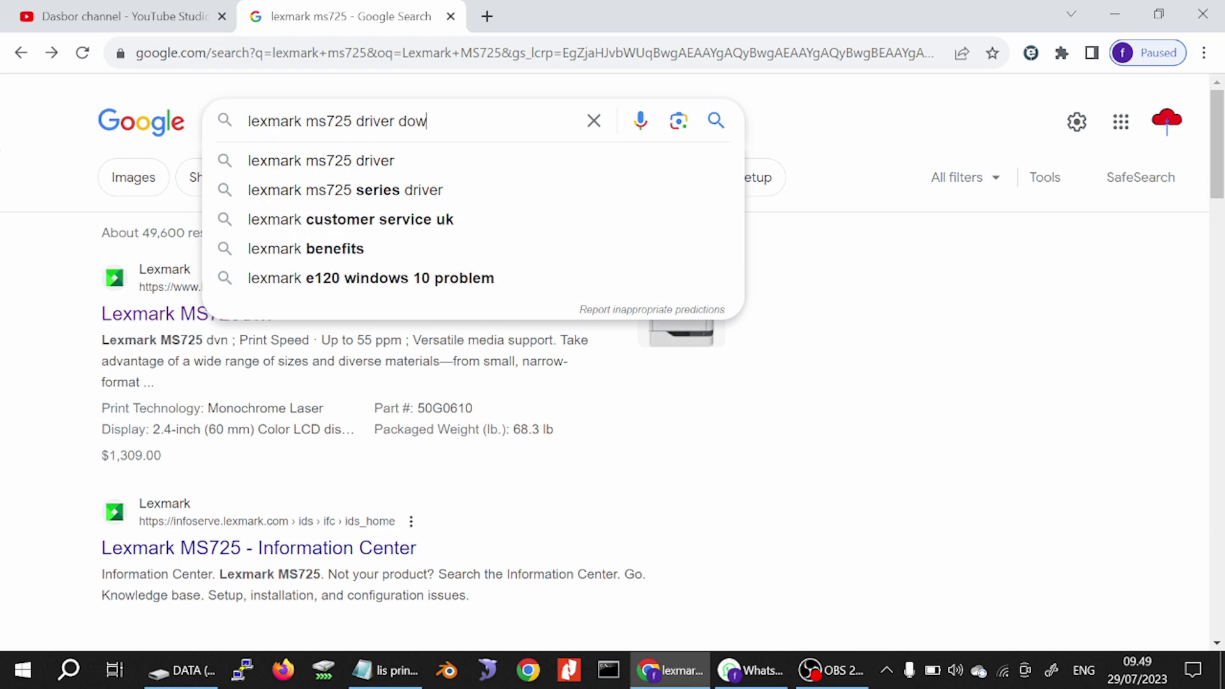
- Search Google for "lexmark ms725 driver download" and open the Lexmark Support download result about the Generic v4 XL package
text(nload)
key(Return)
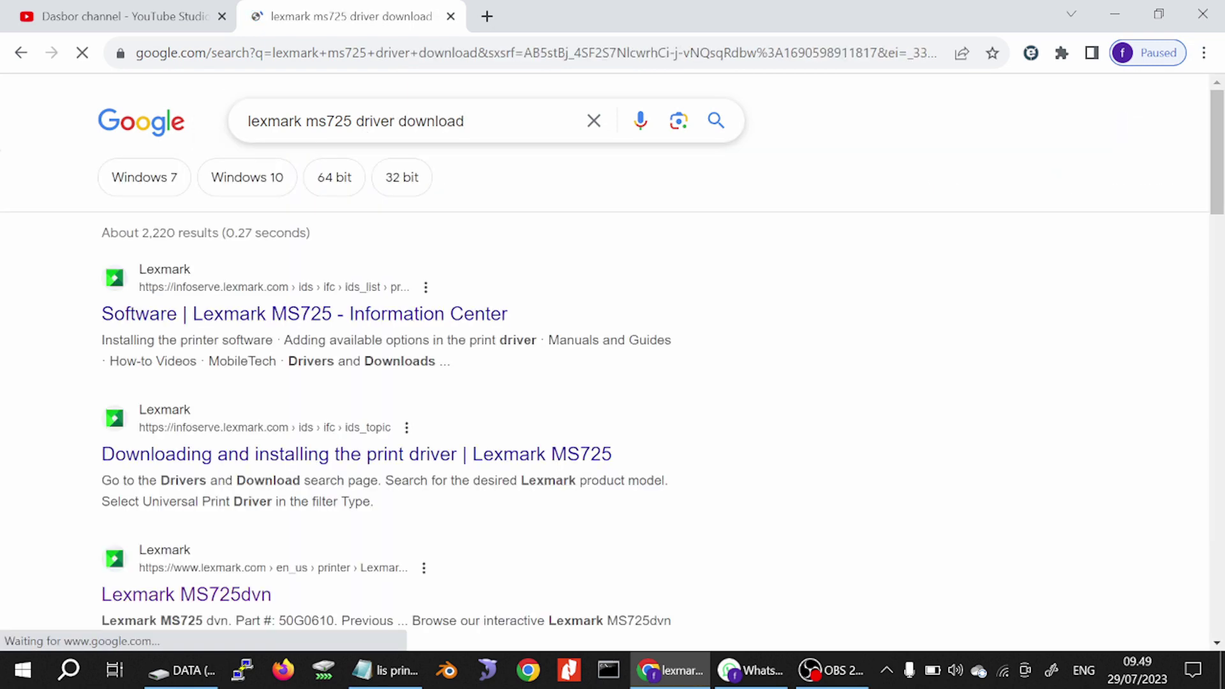
scroll(539, 247, down, 1)
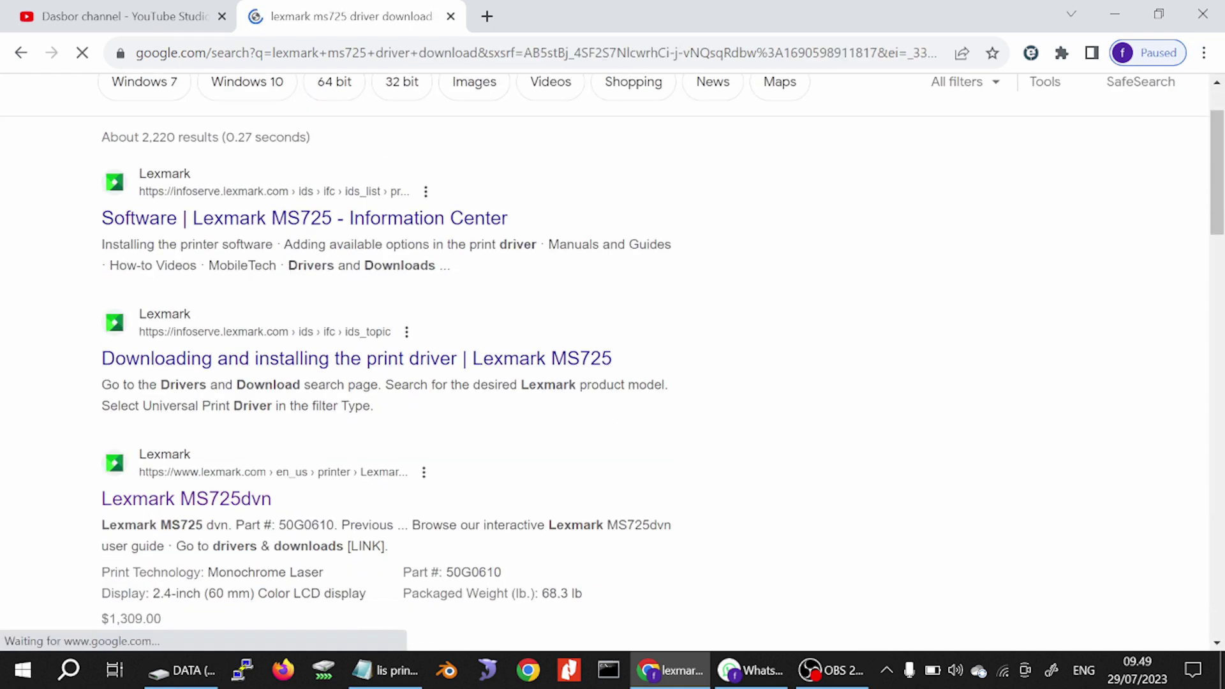
scroll(581, 230, down, 3)
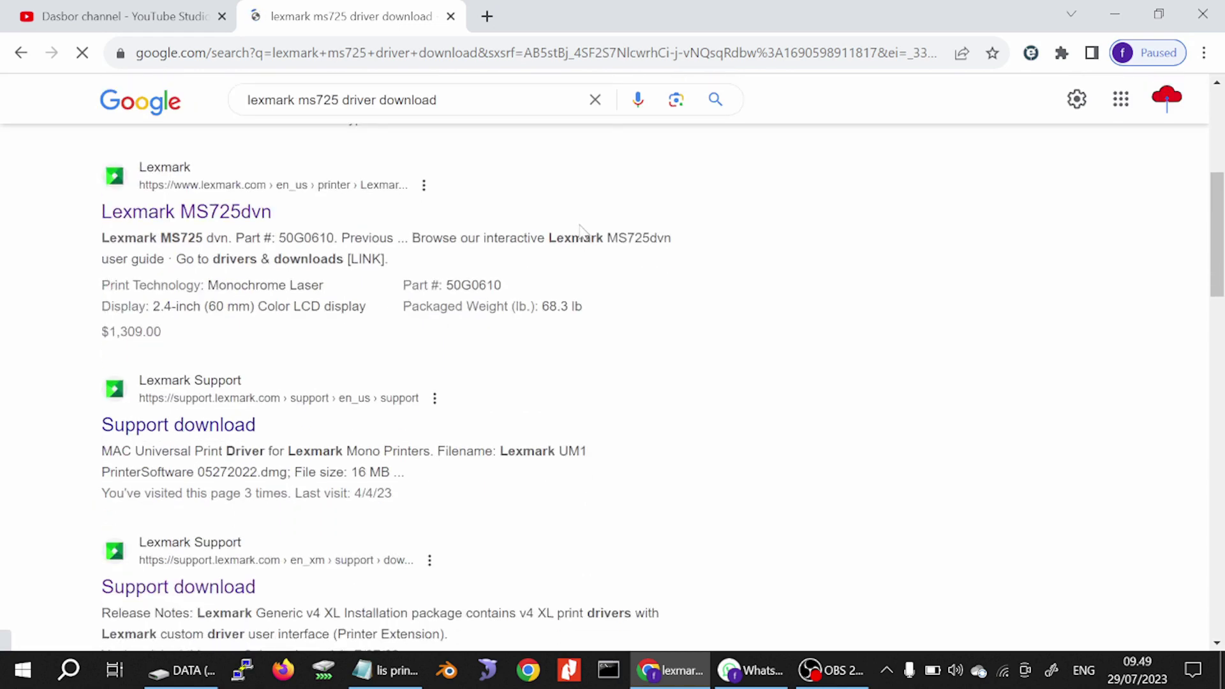
scroll(581, 230, down, 3)
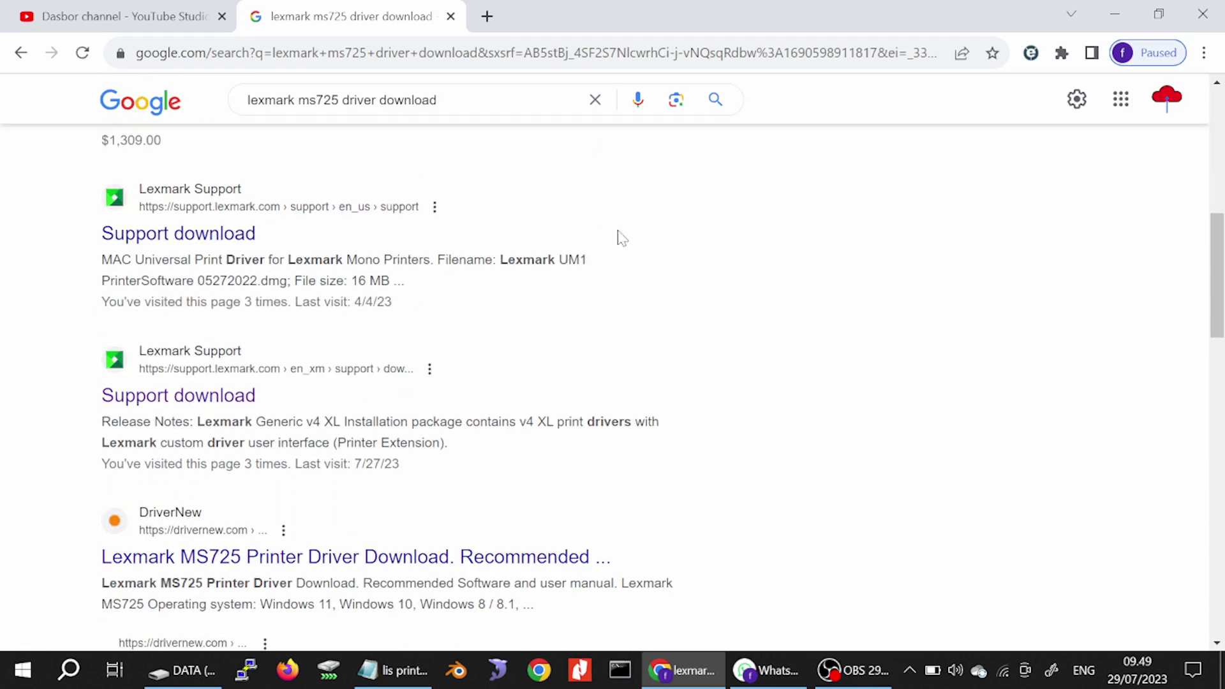
scroll(645, 258, up, 6)
scroll(645, 262, down, 3)
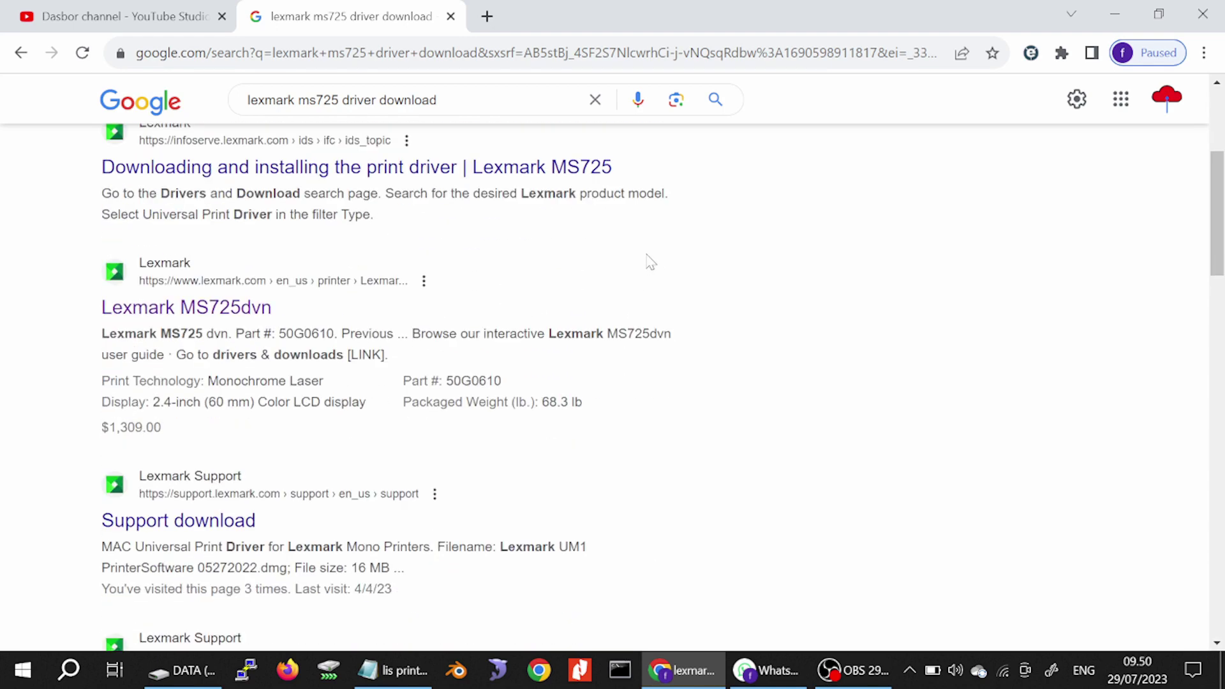
scroll(650, 263, down, 2)
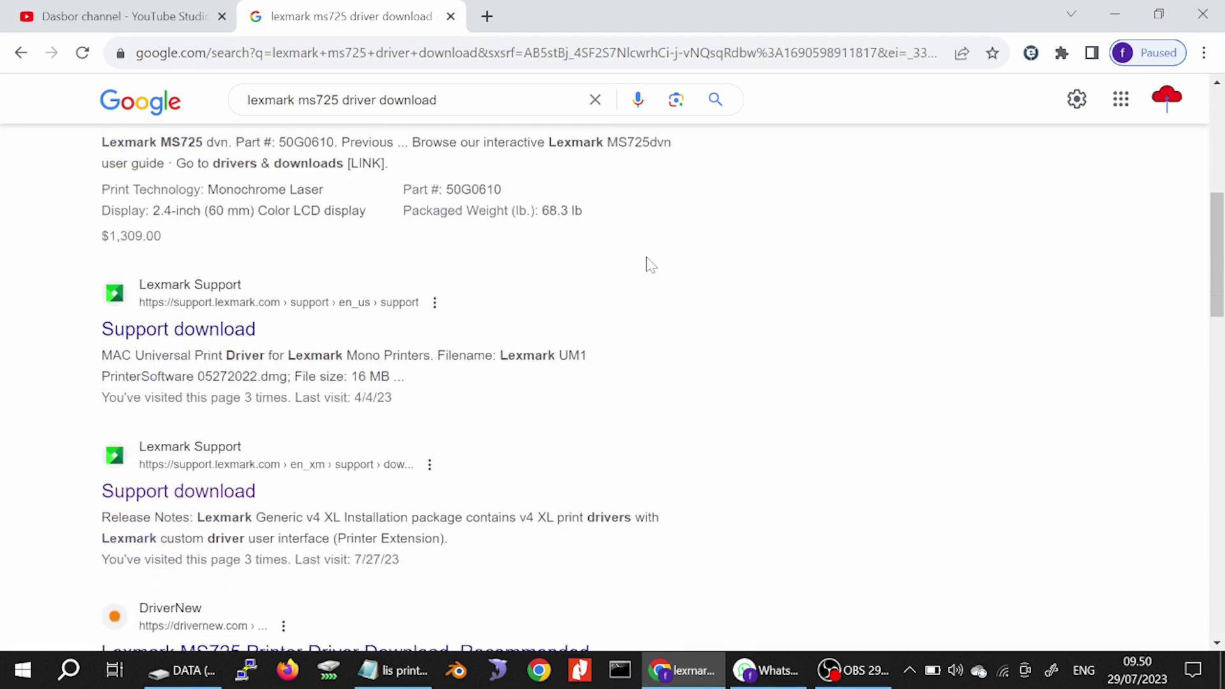
click(170, 492)
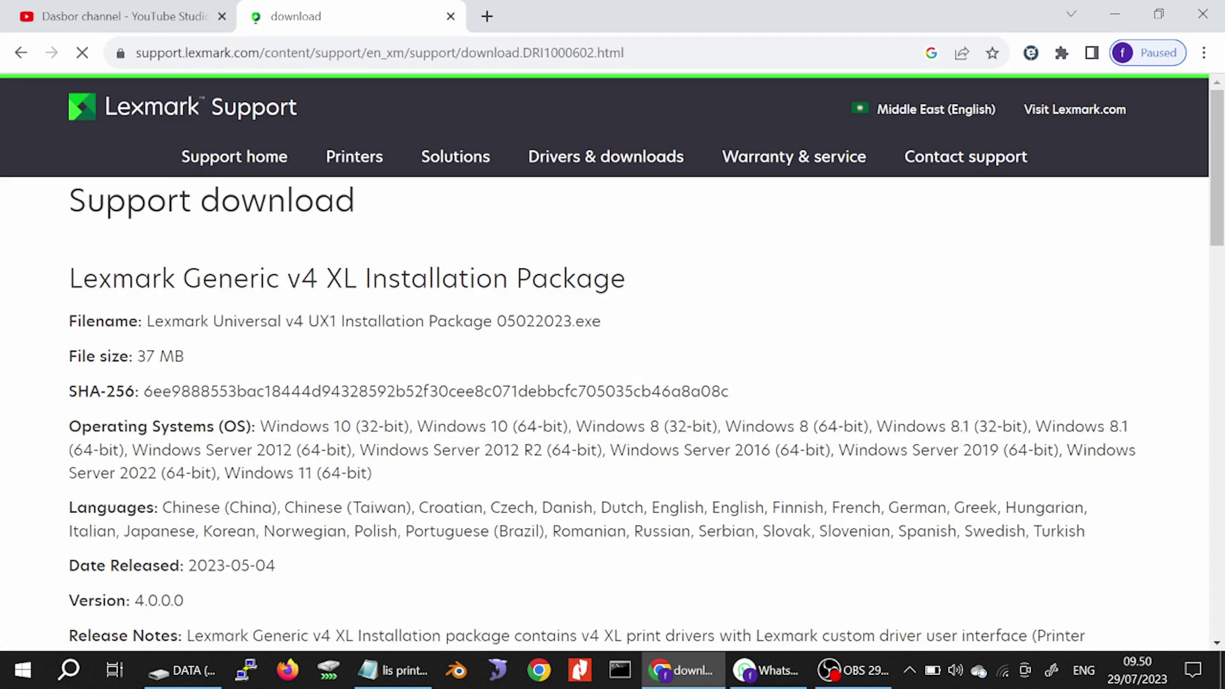
- Go to Lexmark's Drivers & downloads page and find the downloads for device model Lexmark MS725
click(597, 166)
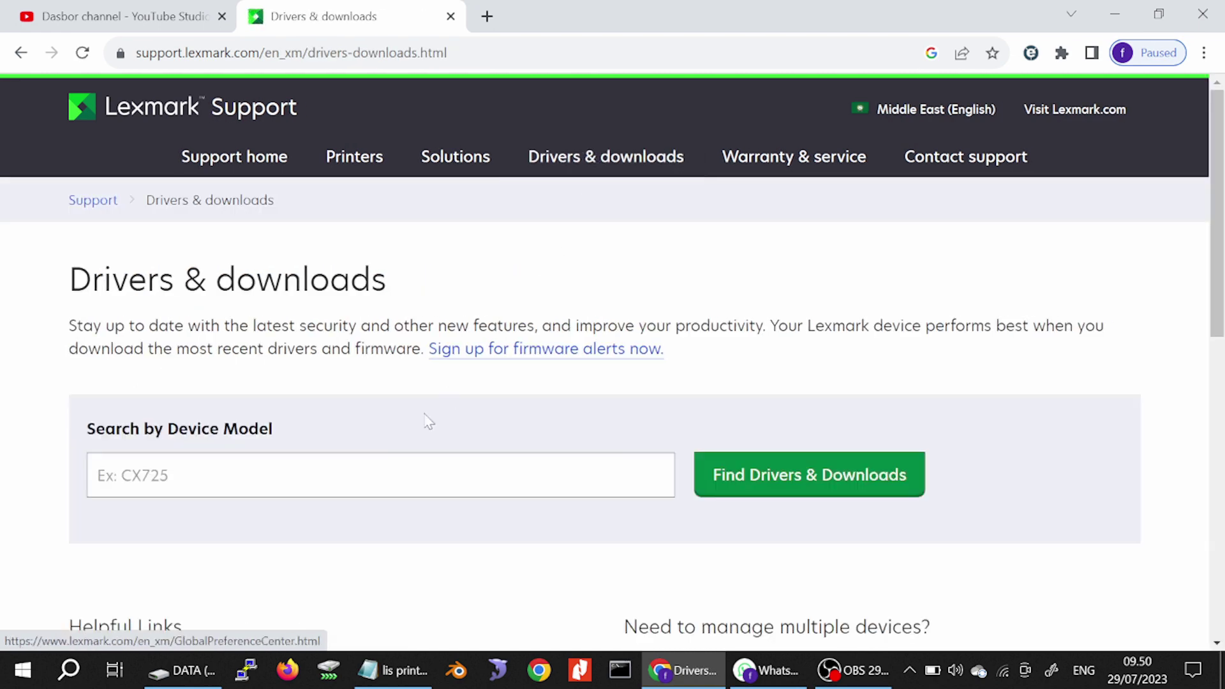
click(424, 474)
text(Lexmark MS725)
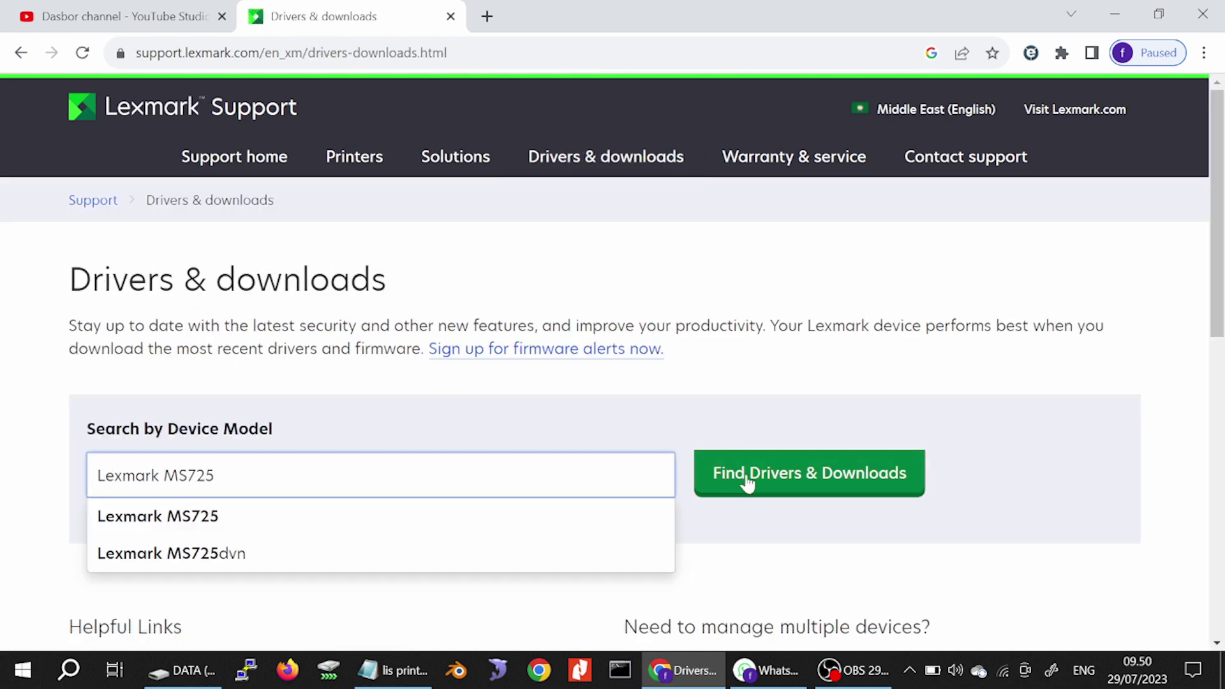
click(748, 483)
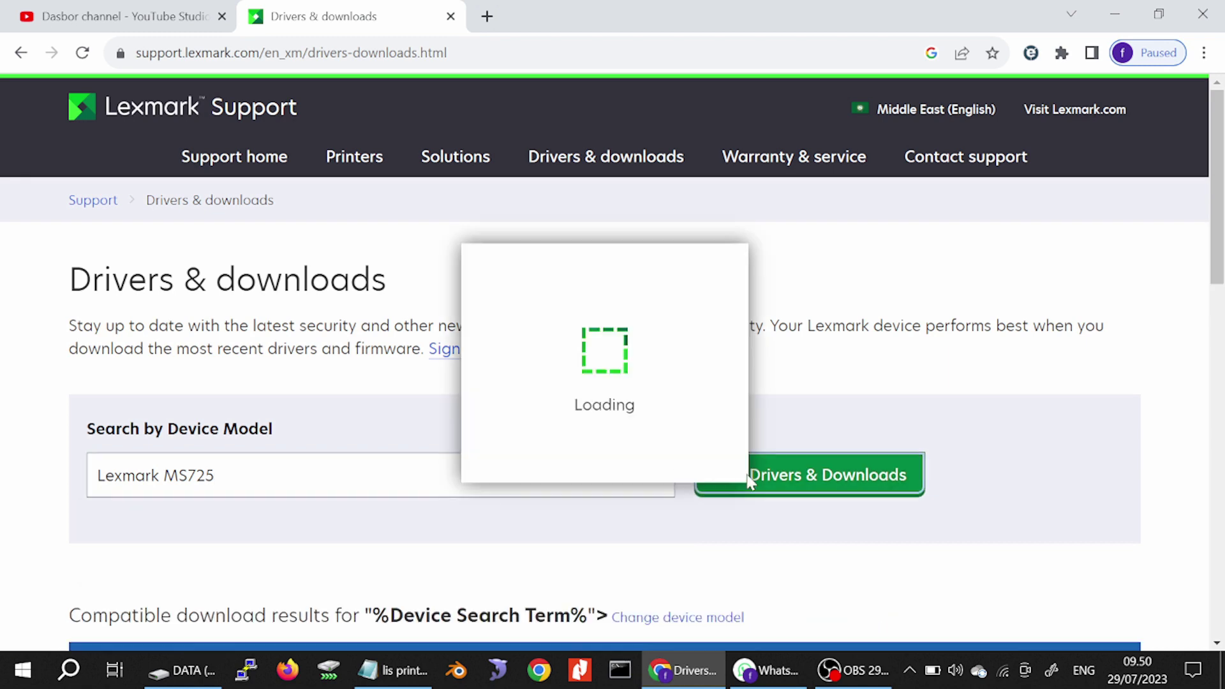
scroll(683, 342, down, 1)
scroll(673, 310, down, 1)
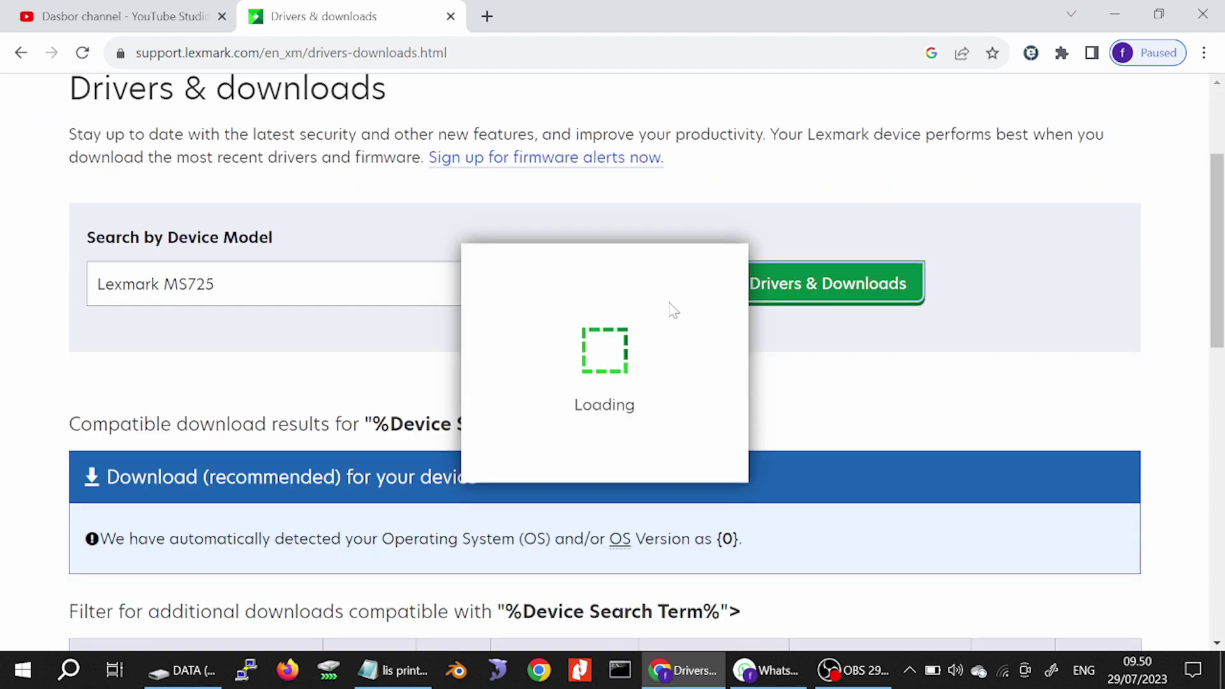
scroll(673, 313, down, 3)
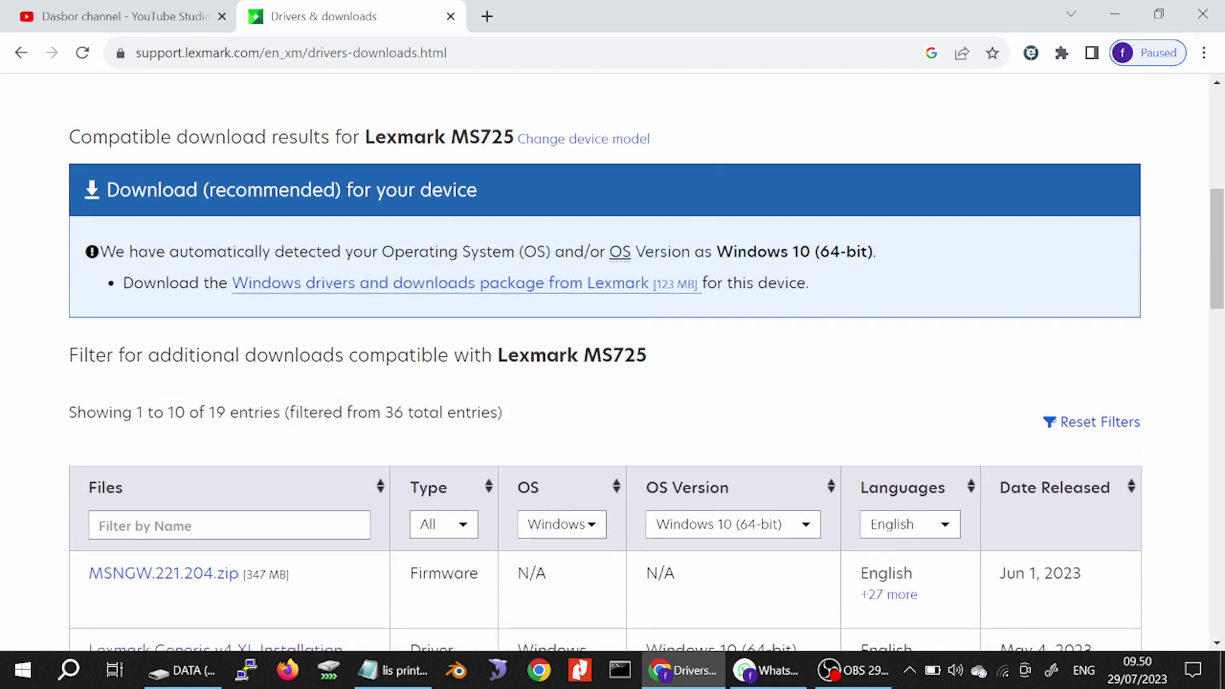
- Review the detected operating system and the recommended Windows drivers package for the device
drag(713, 252, 841, 252)
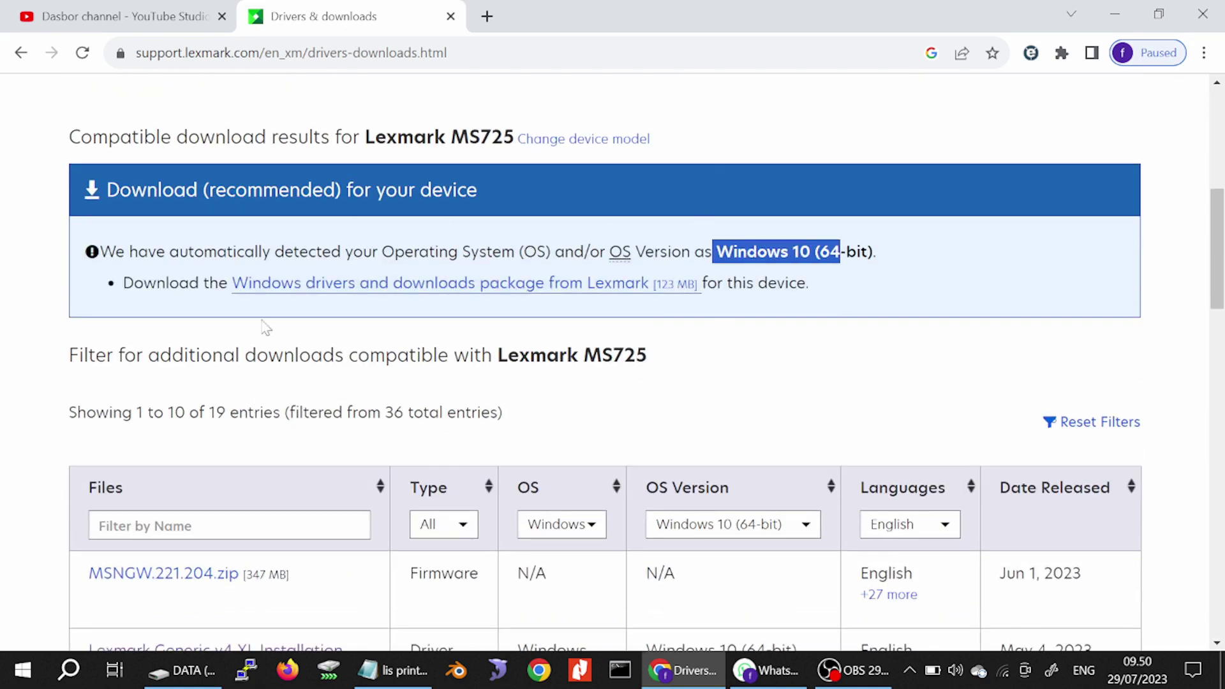
drag(123, 283, 787, 338)
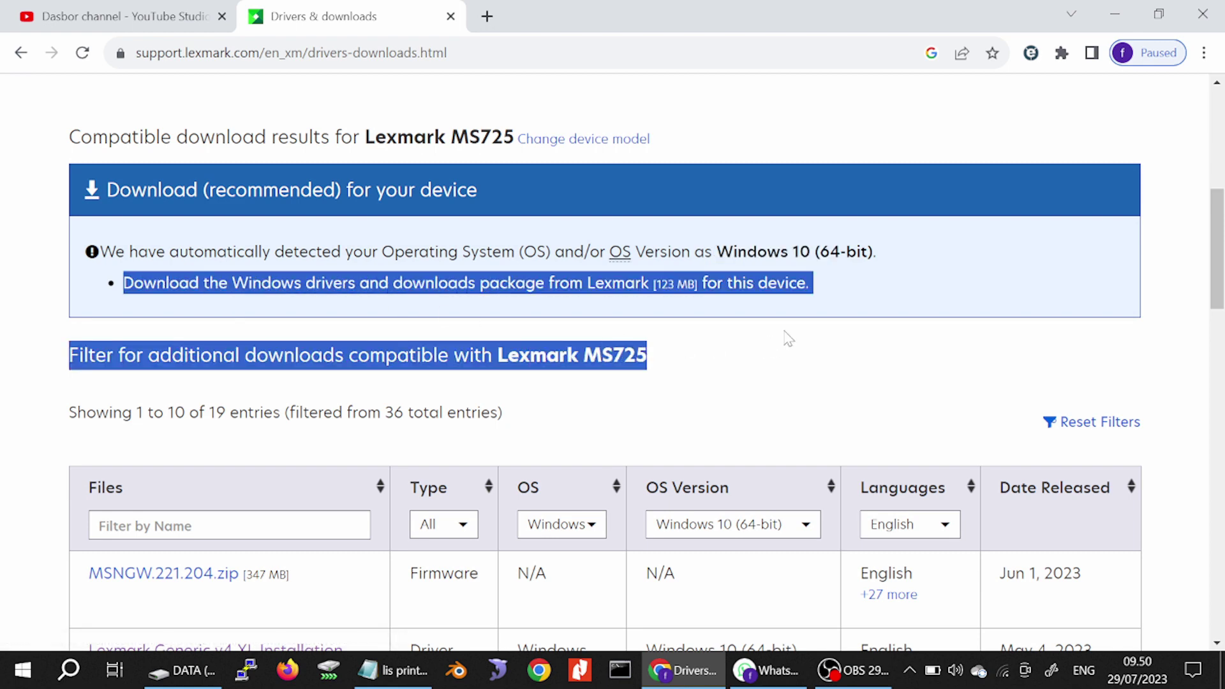
scroll(500, 273, up, 1)
scroll(501, 273, down, 3)
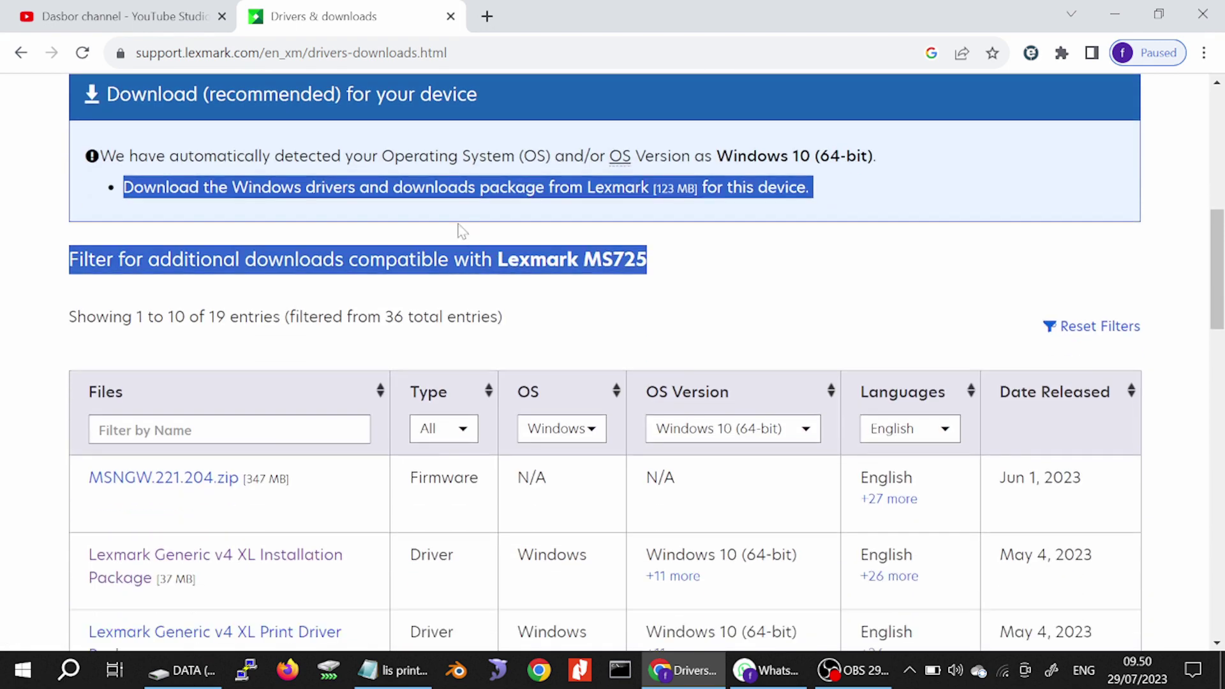
click(786, 289)
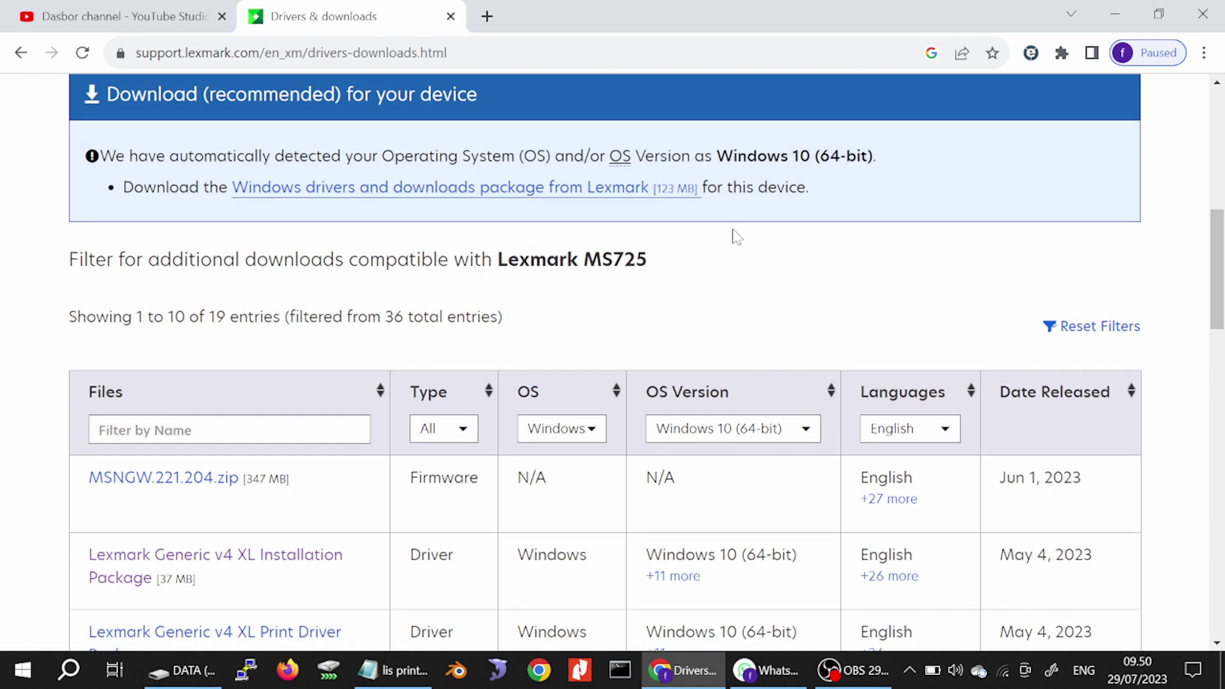
- Filter the compatible downloads by the Linux/Unix operating system and look through the OS versions on offer
scroll(730, 220, down, 3)
click(584, 335)
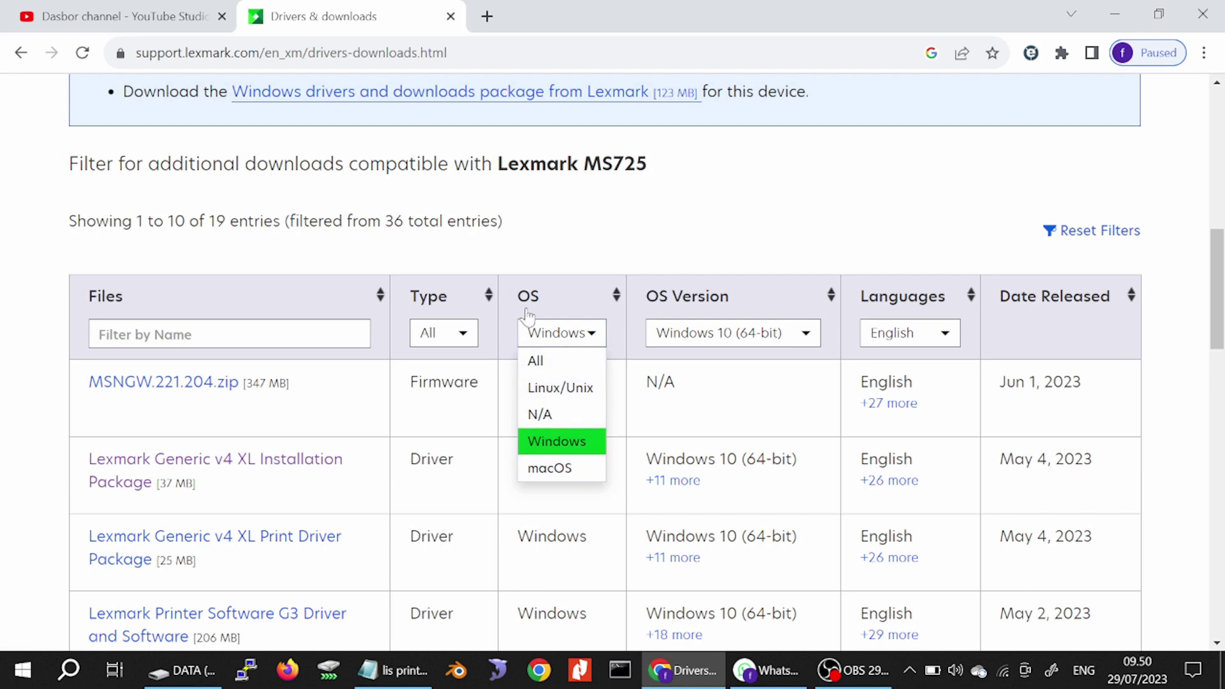
click(556, 387)
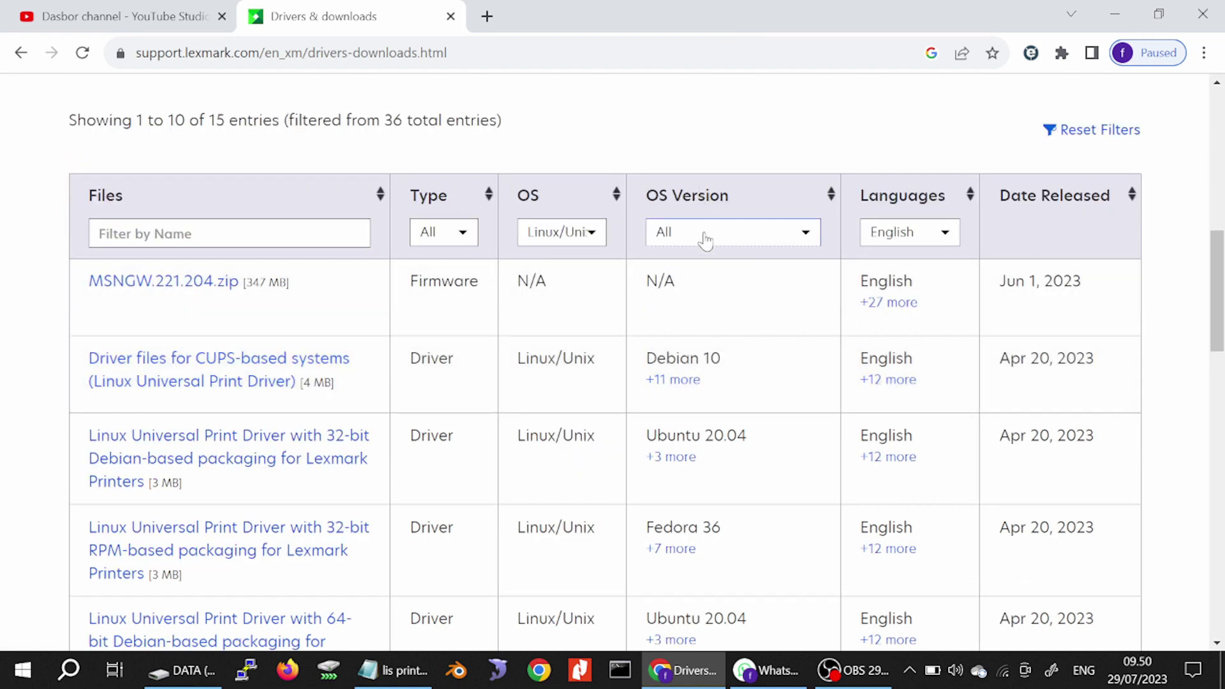
click(707, 240)
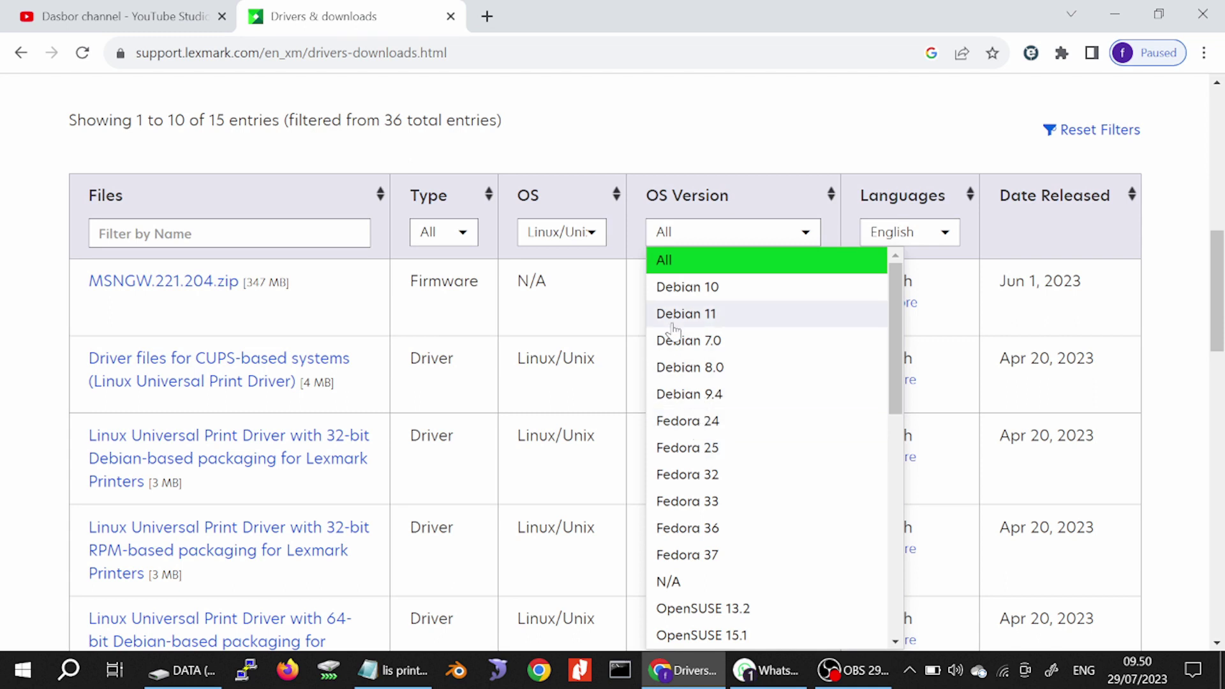
scroll(759, 466, down, 3)
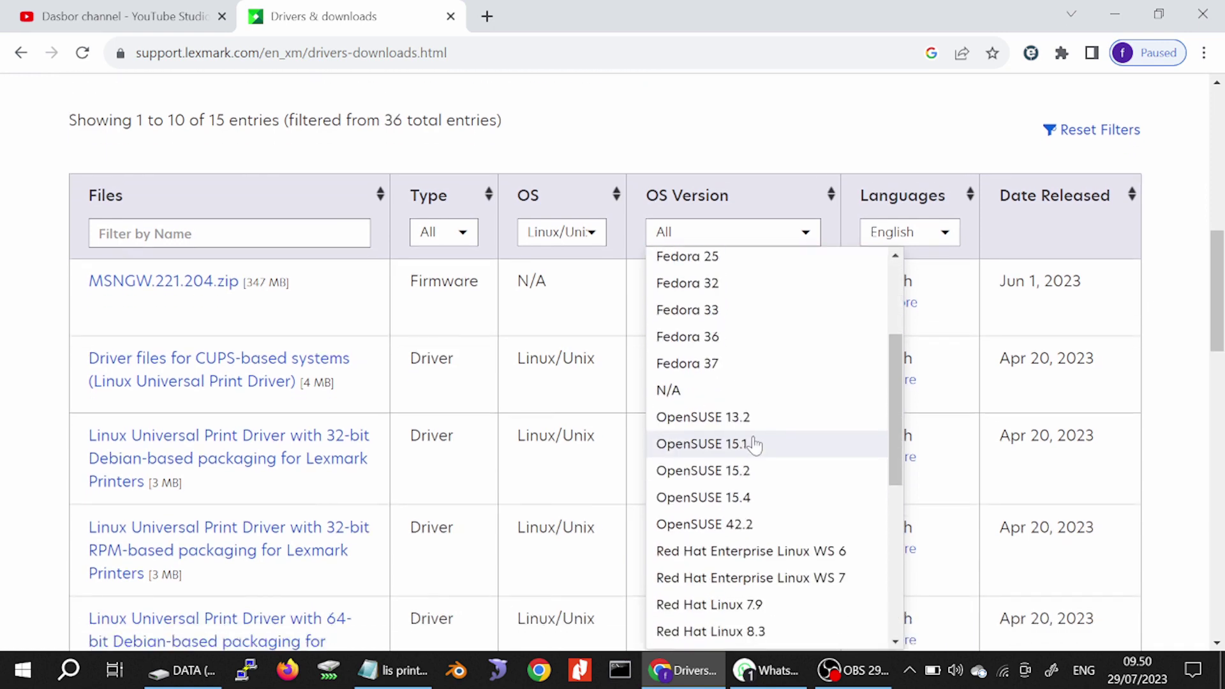
scroll(709, 422, down, 3)
scroll(715, 429, up, 3)
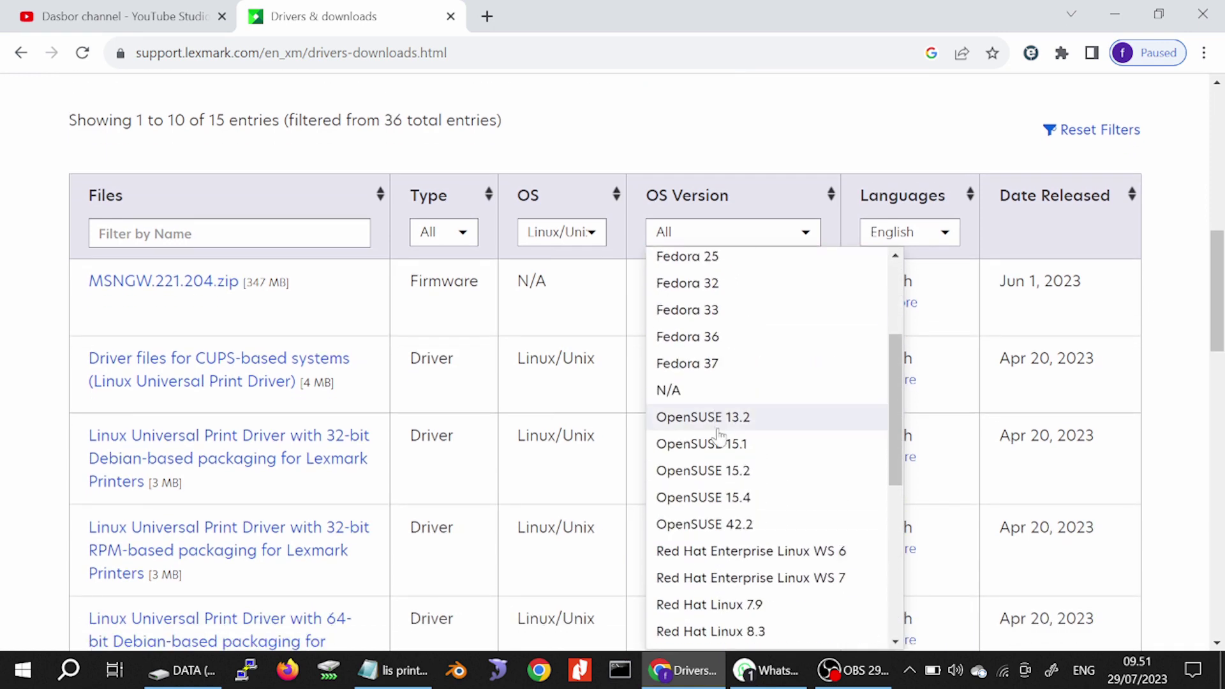
scroll(724, 431, down, 7)
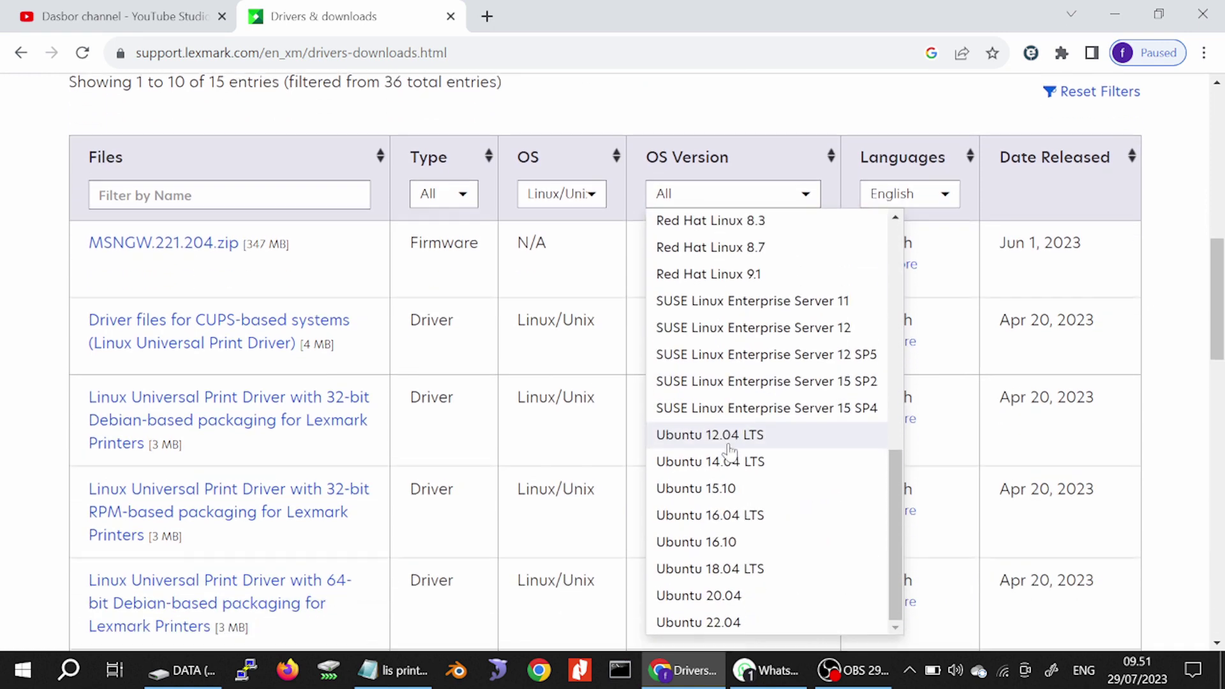
scroll(729, 451, up, 1)
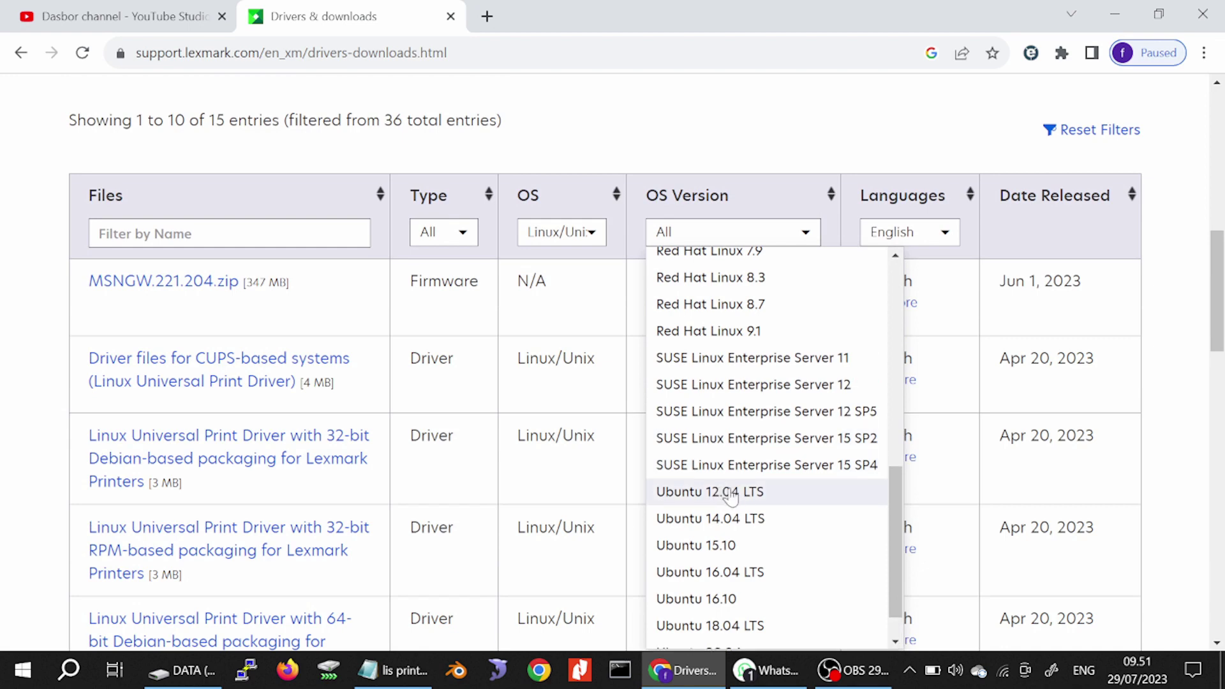
scroll(740, 460, up, 8)
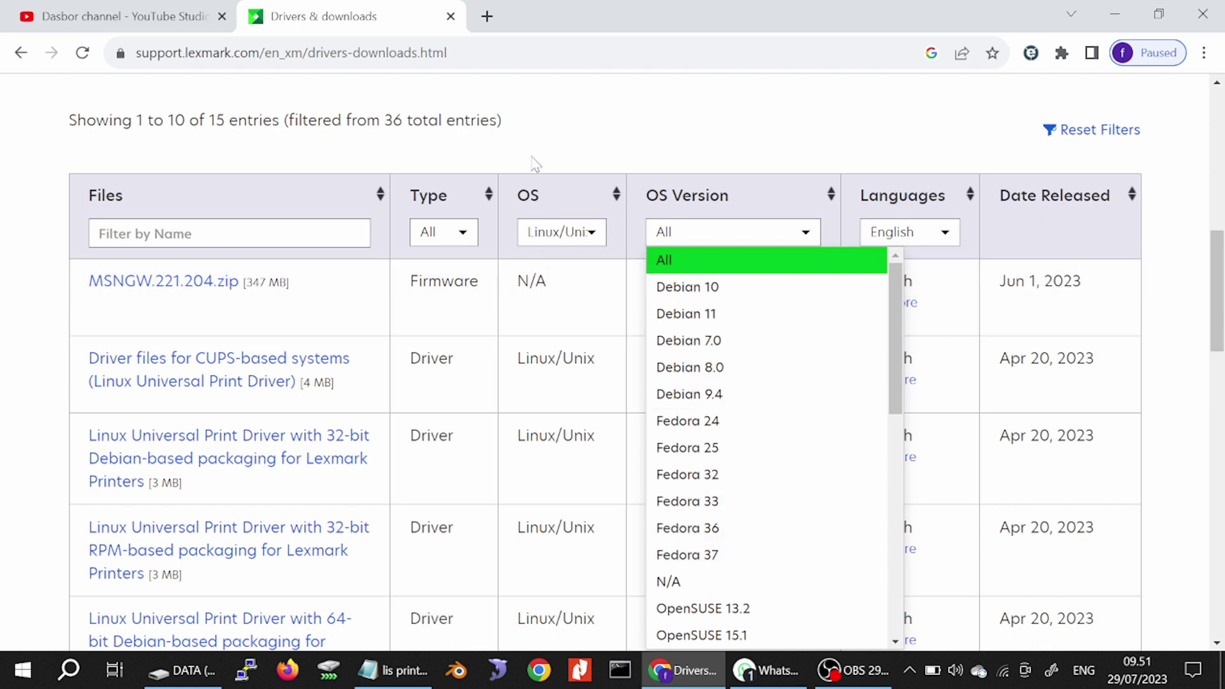
- Filter the compatible downloads by macOS with the OS version macOS 13
click(578, 235)
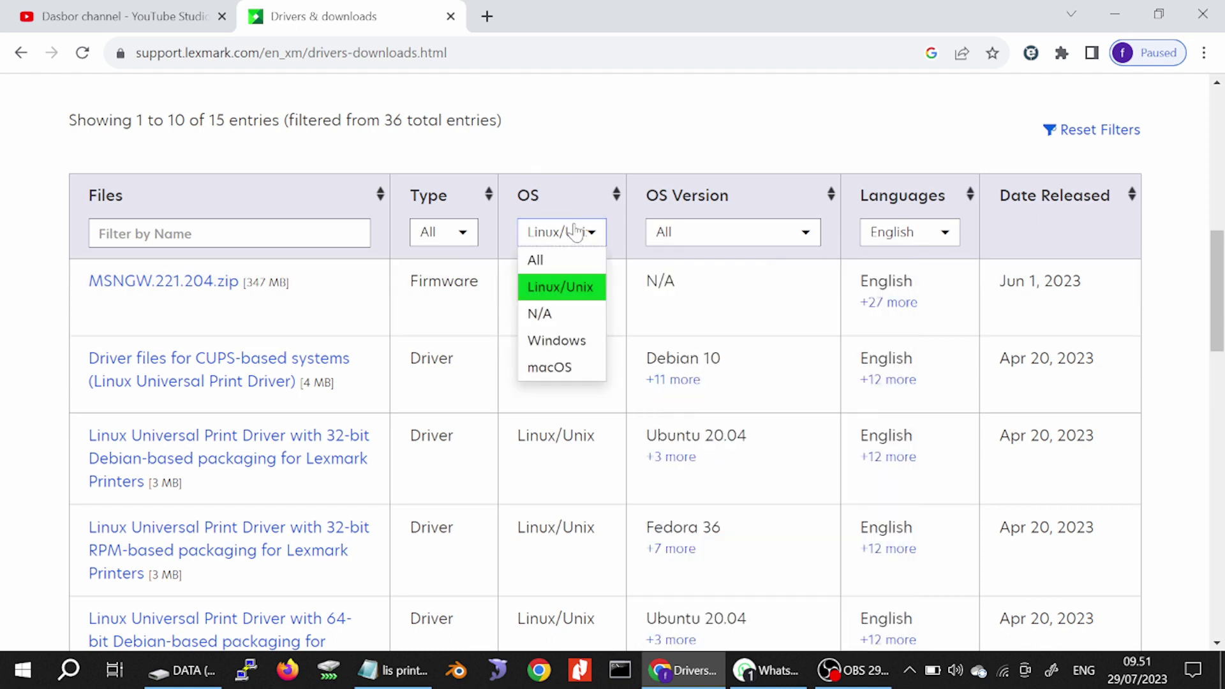
click(564, 366)
click(713, 240)
scroll(734, 383, down, 1)
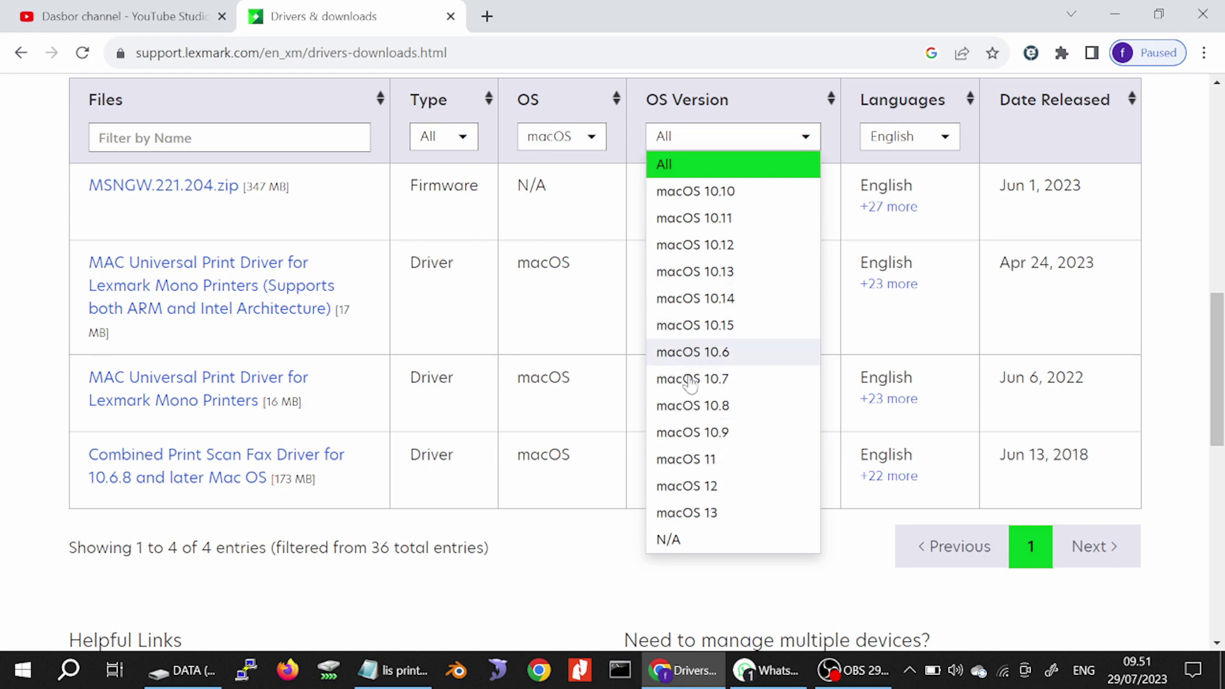
click(691, 513)
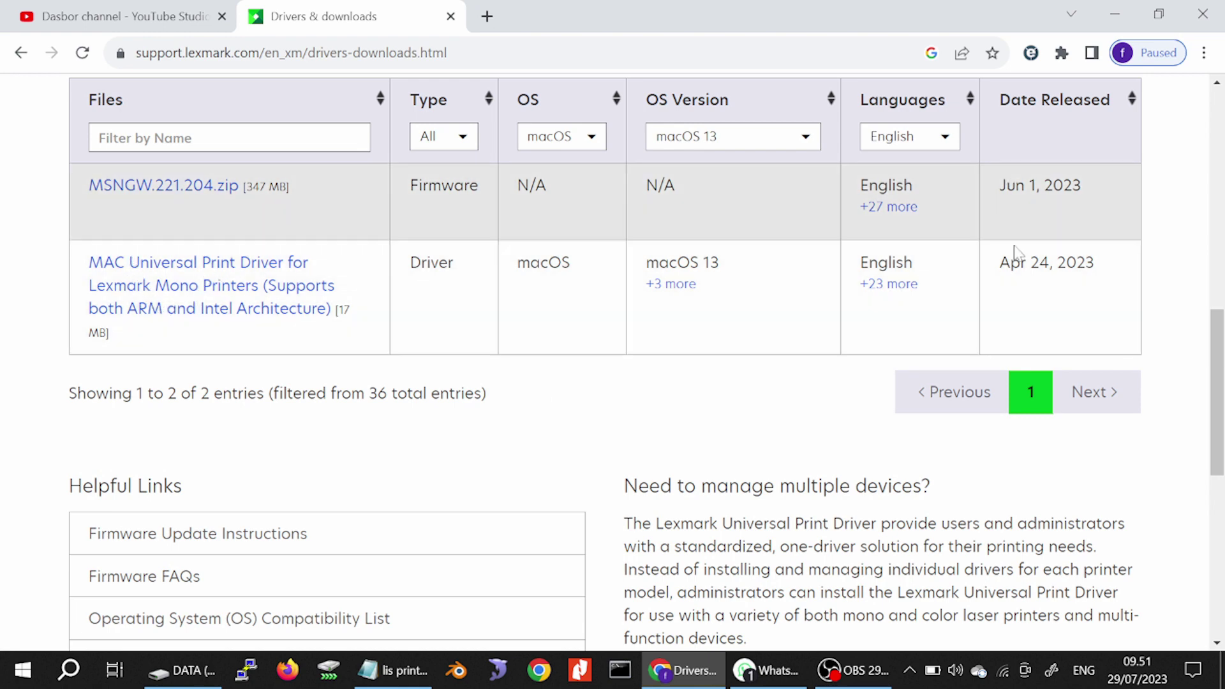
- Check the OS version, language and download details of the MAC Universal Print Driver for Lexmark Mono Printers, and dismiss the confirmation
drag(659, 262, 721, 266)
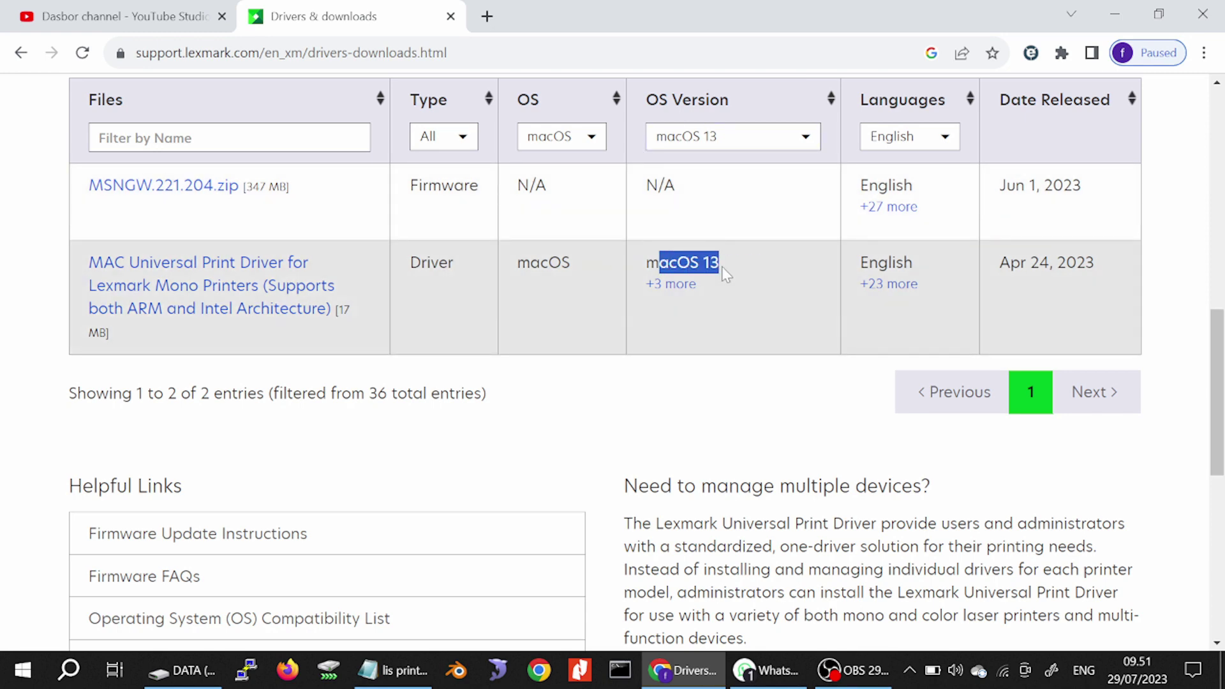
drag(869, 262, 904, 264)
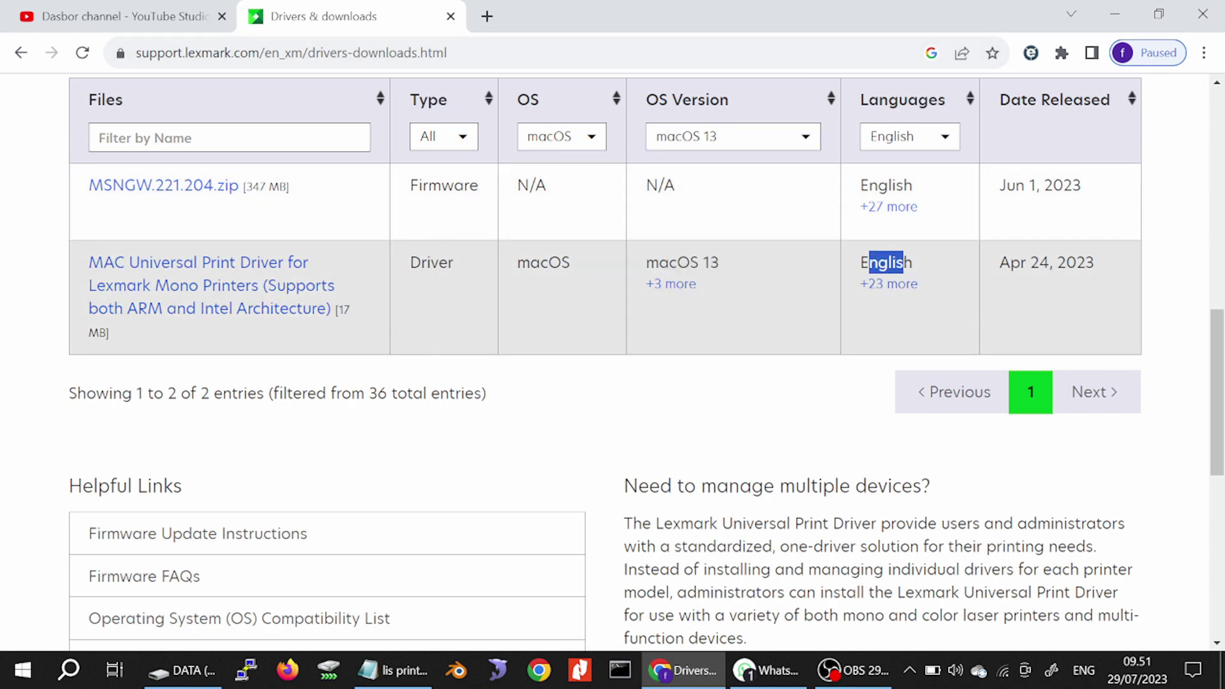
click(226, 293)
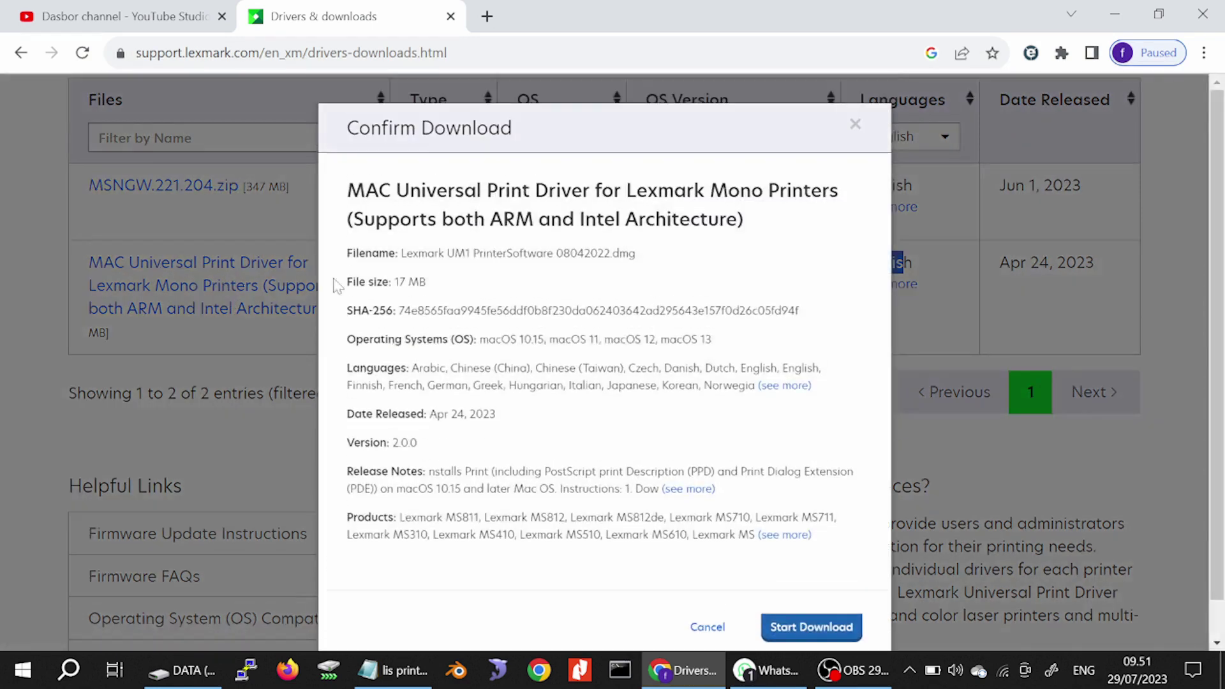
click(839, 629)
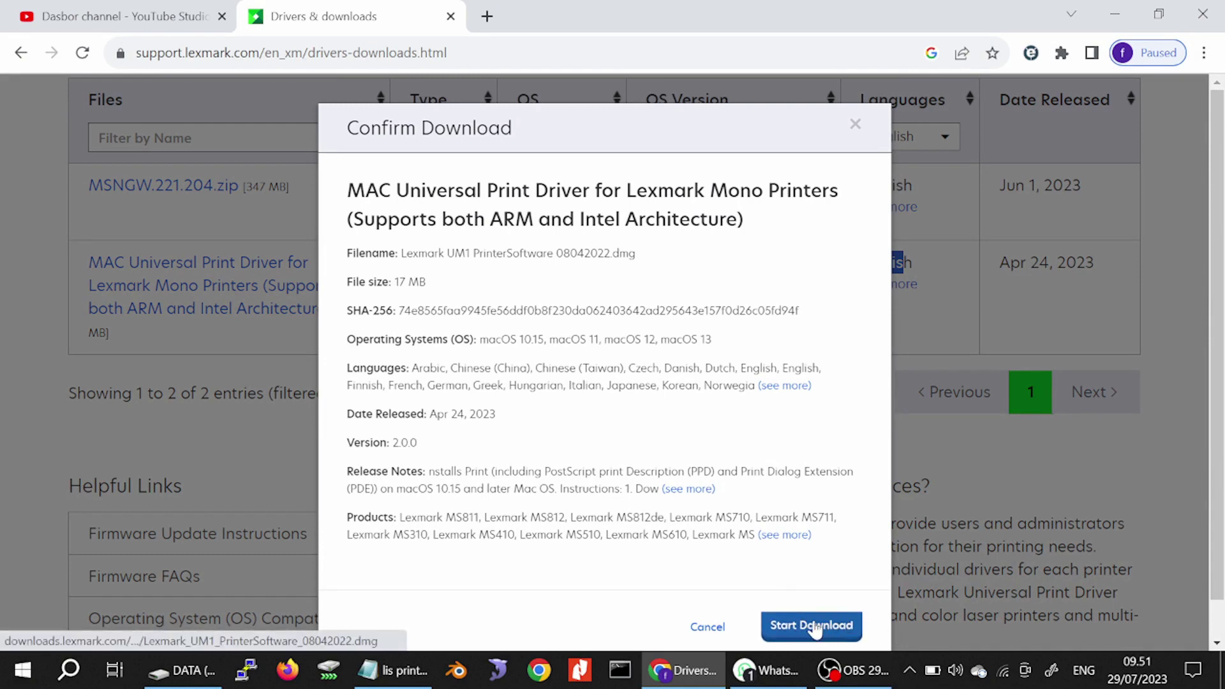
click(708, 626)
- Filter the compatible downloads by the Windows operating system with the OS version Windows 11 (64-bit)
scroll(536, 405, down, 1)
scroll(535, 332, up, 4)
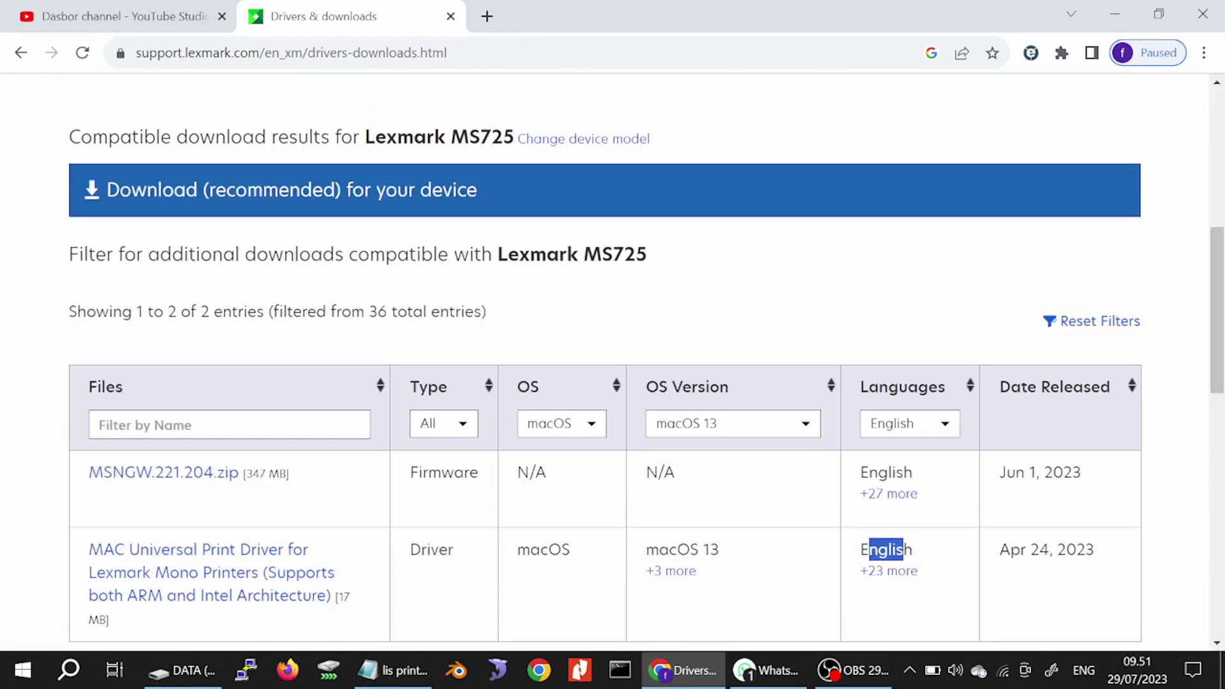
scroll(641, 240, down, 2)
click(579, 234)
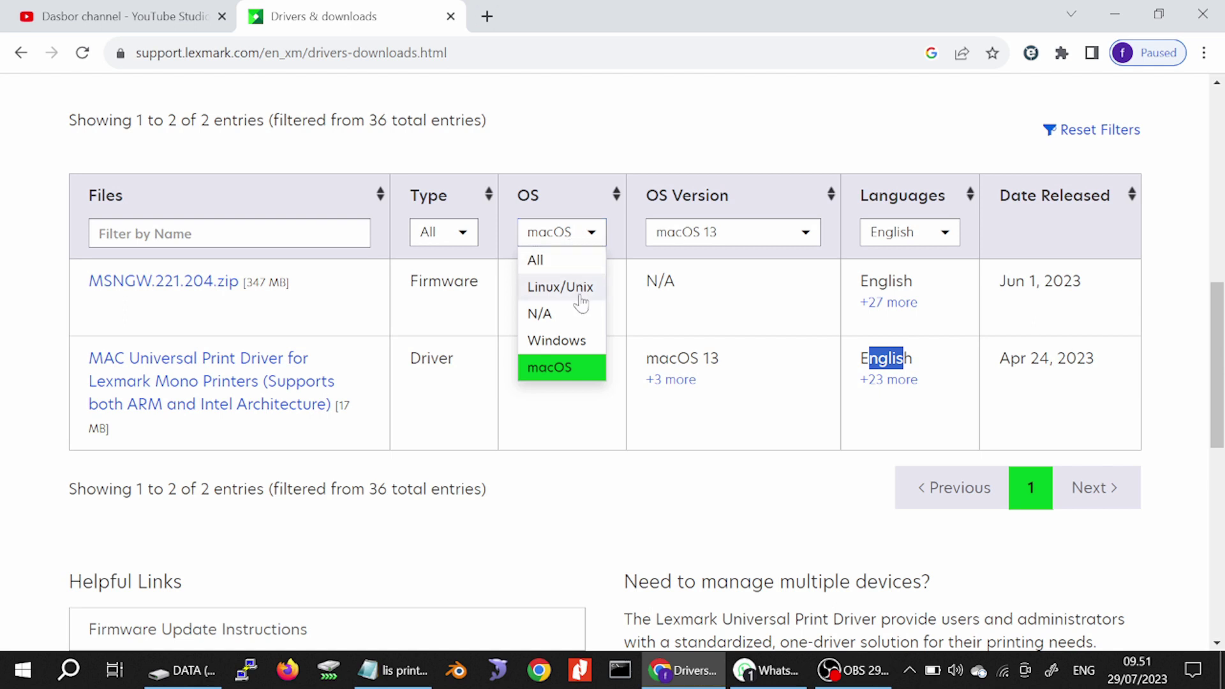
click(555, 343)
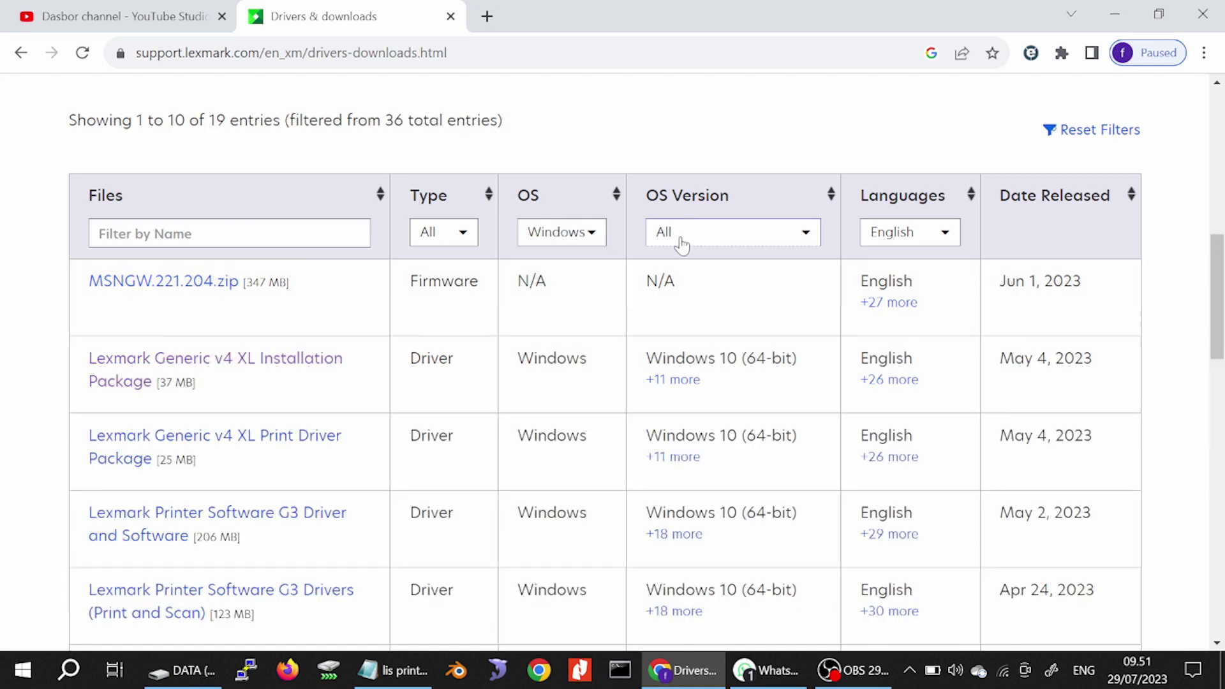
click(678, 243)
scroll(733, 383, down, 2)
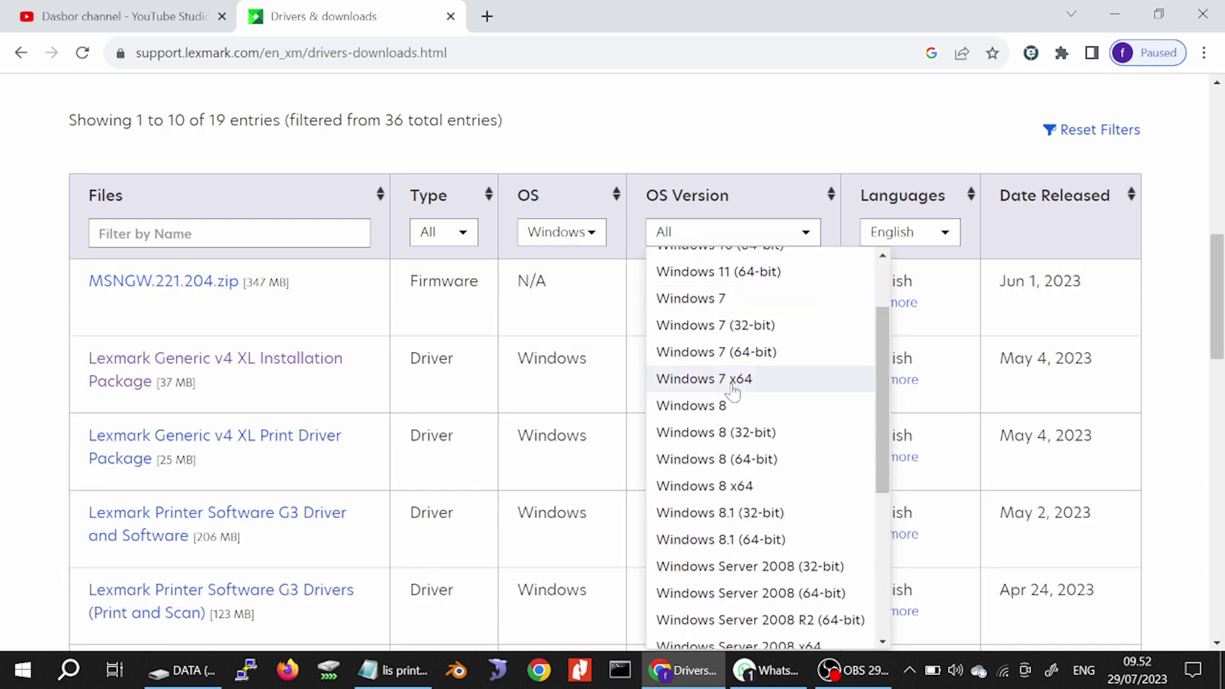
scroll(733, 361, up, 2)
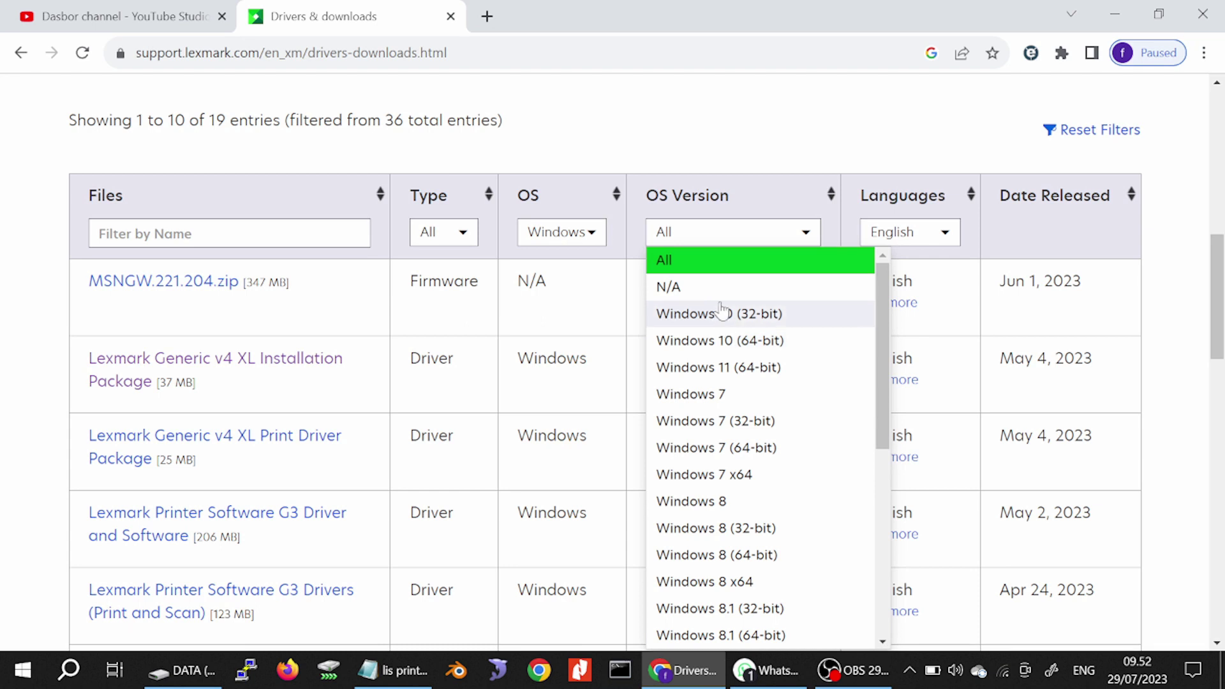
click(724, 370)
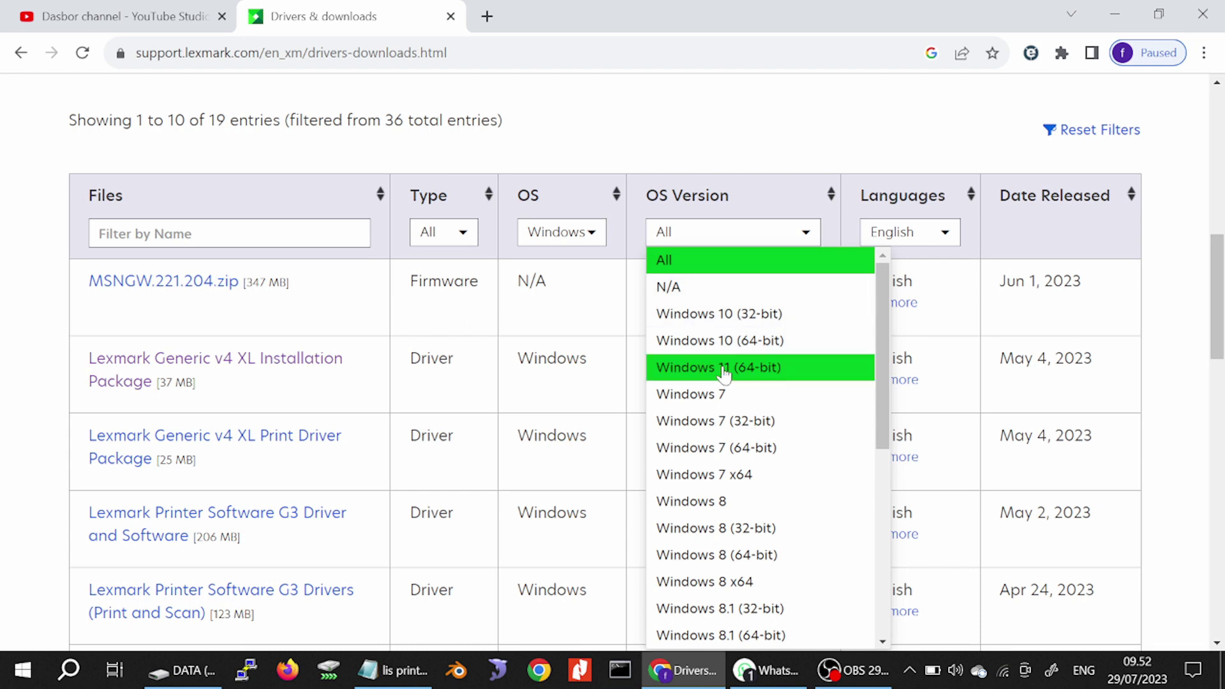
- Check the download details of Lexmark Printer Software G3 Drivers (Print and Scan) and dismiss the confirmation
scroll(681, 265, down, 3)
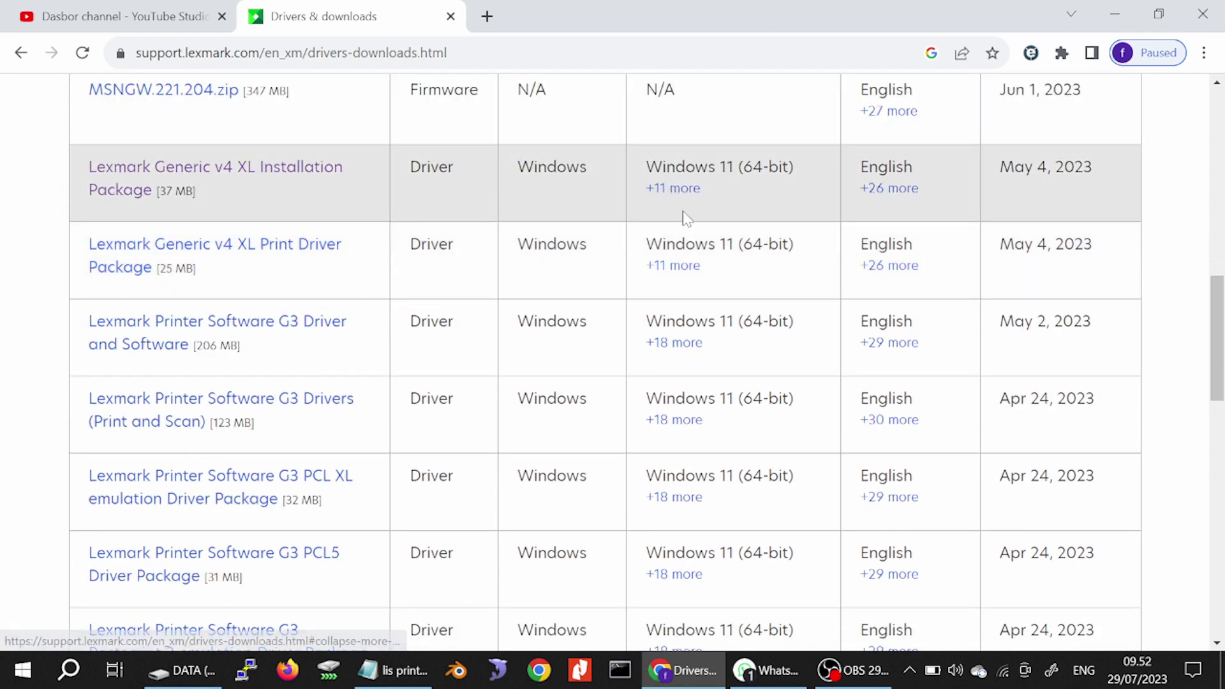
scroll(606, 338, up, 2)
scroll(603, 331, down, 3)
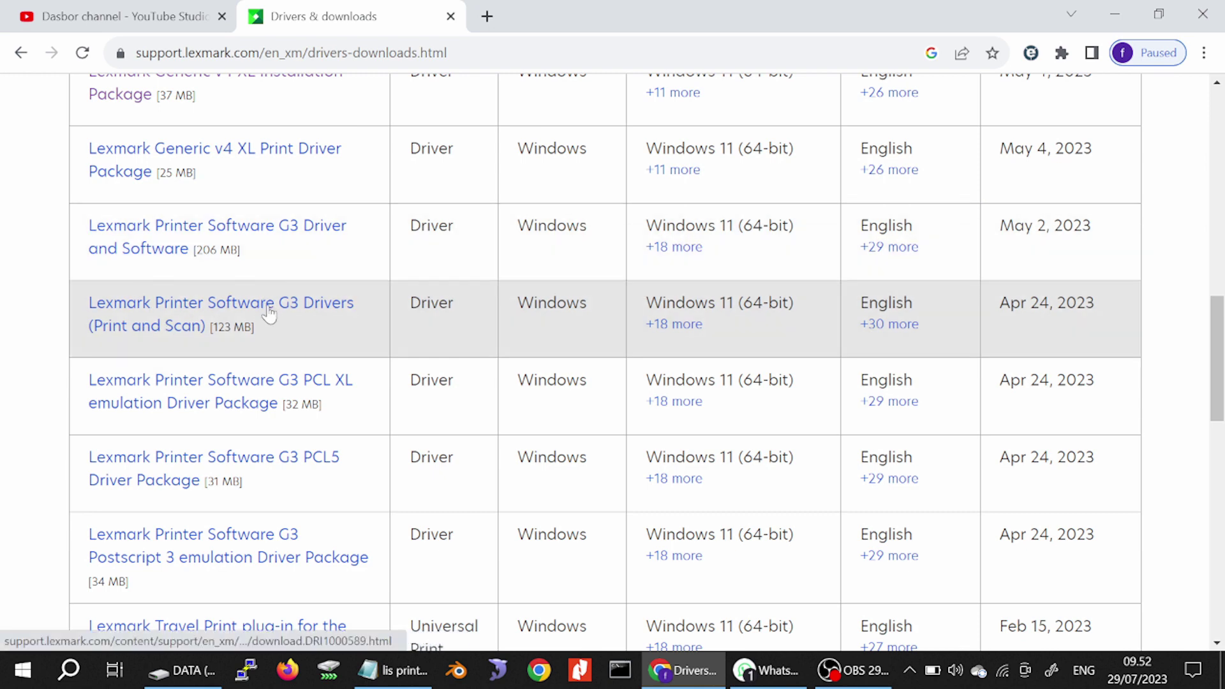
click(224, 307)
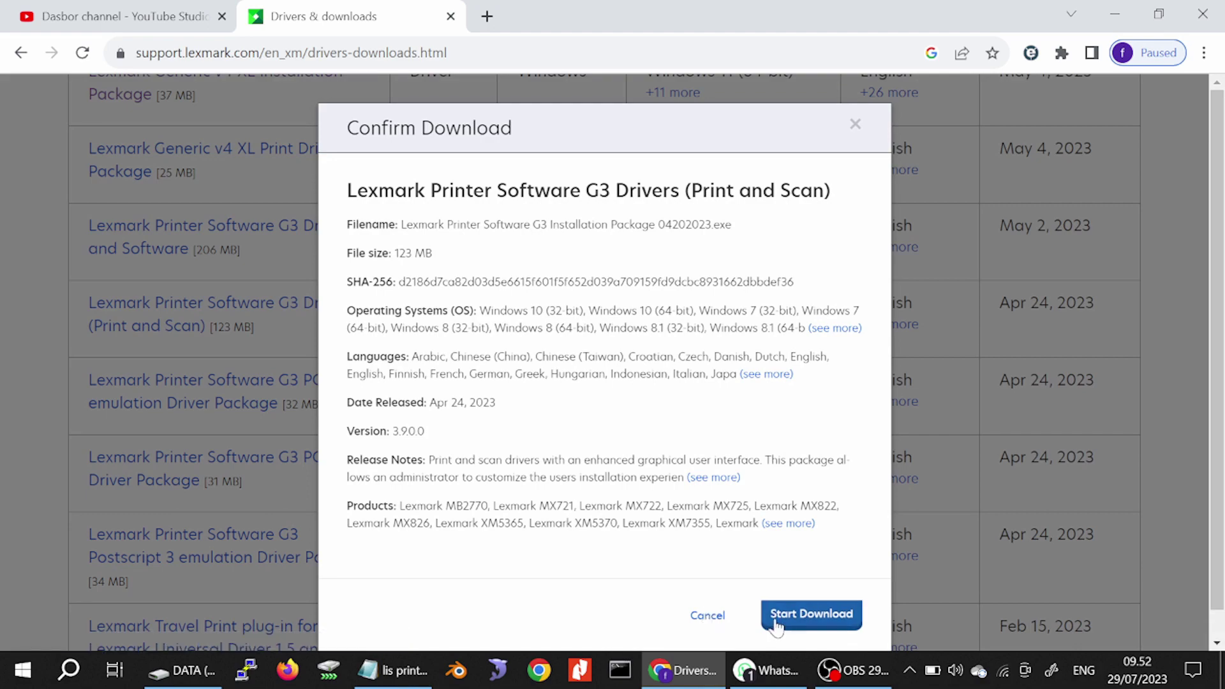
click(707, 615)
- Look through the remaining Windows 11 drivers on the first results page and go to page 2
scroll(326, 344, down, 5)
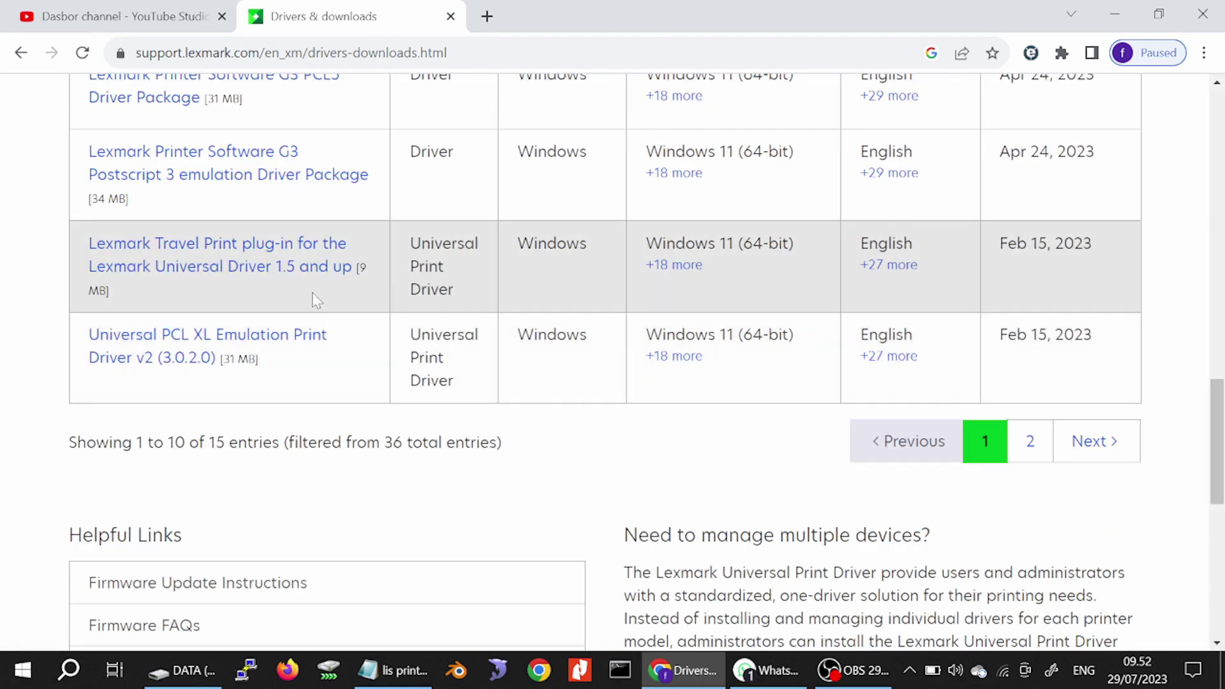
scroll(357, 243, up, 8)
scroll(371, 249, up, 1)
scroll(504, 271, down, 7)
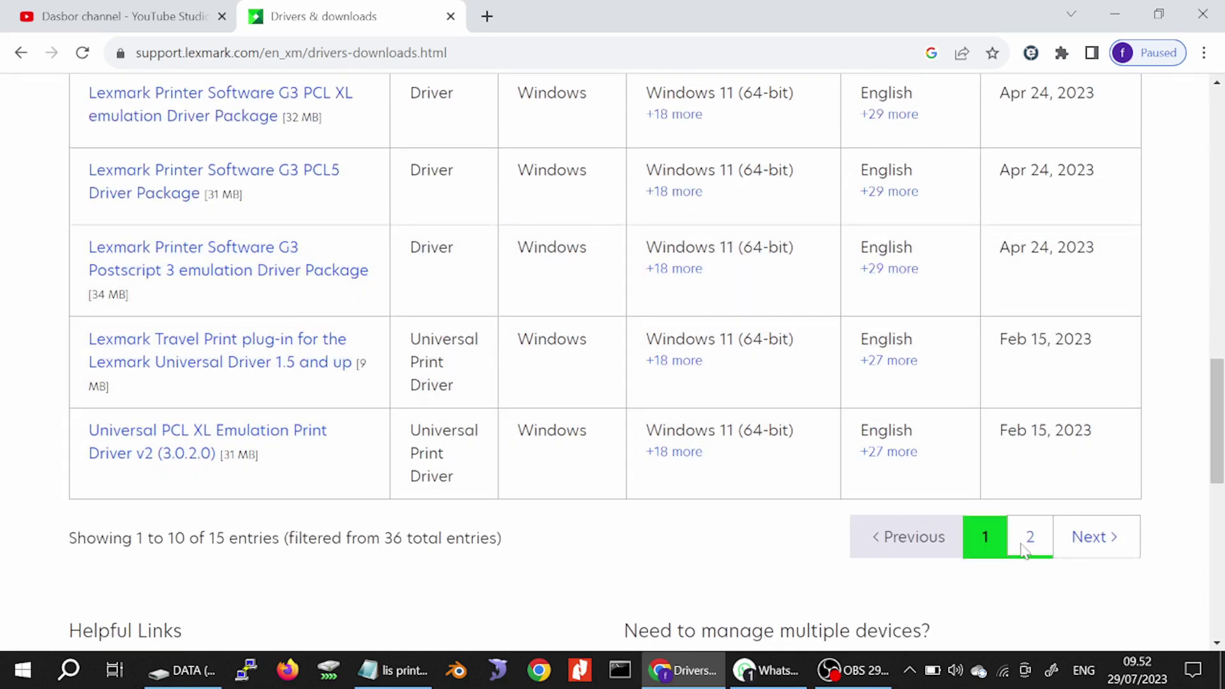
click(1029, 542)
scroll(404, 440, up, 4)
scroll(408, 468, up, 3)
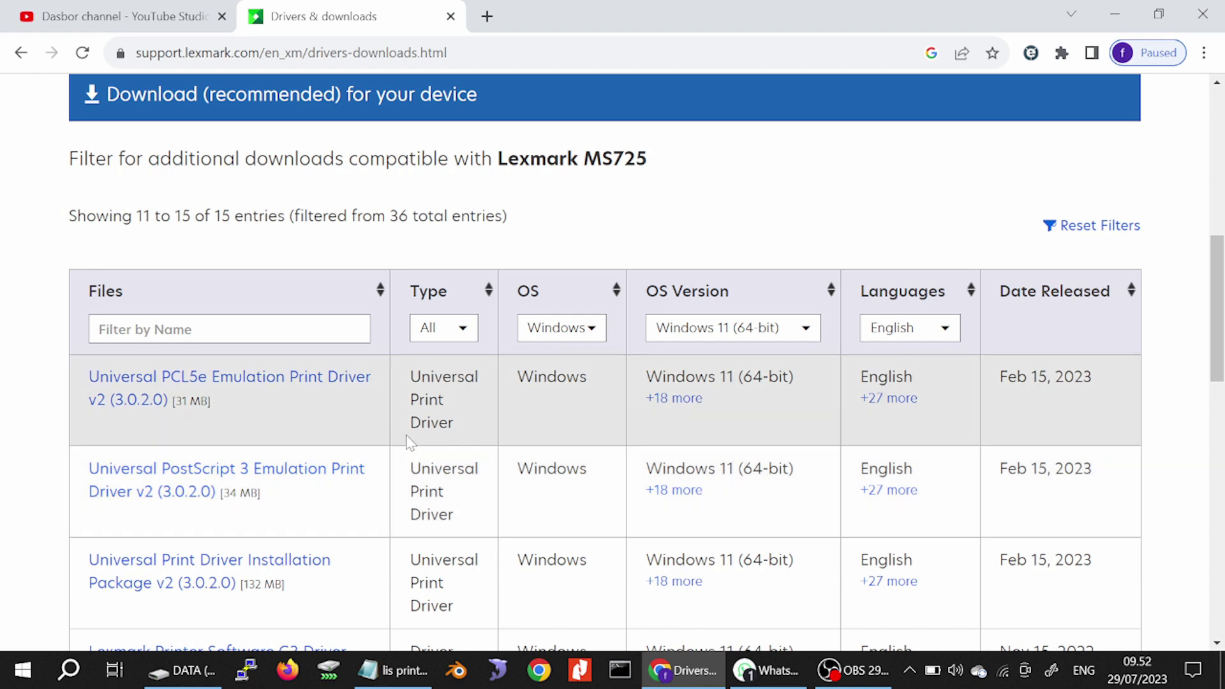
- Download the Universal Print Driver Installation Package v2 (3.0.2.0) for Windows 11 (64-bit)
scroll(404, 443, down, 3)
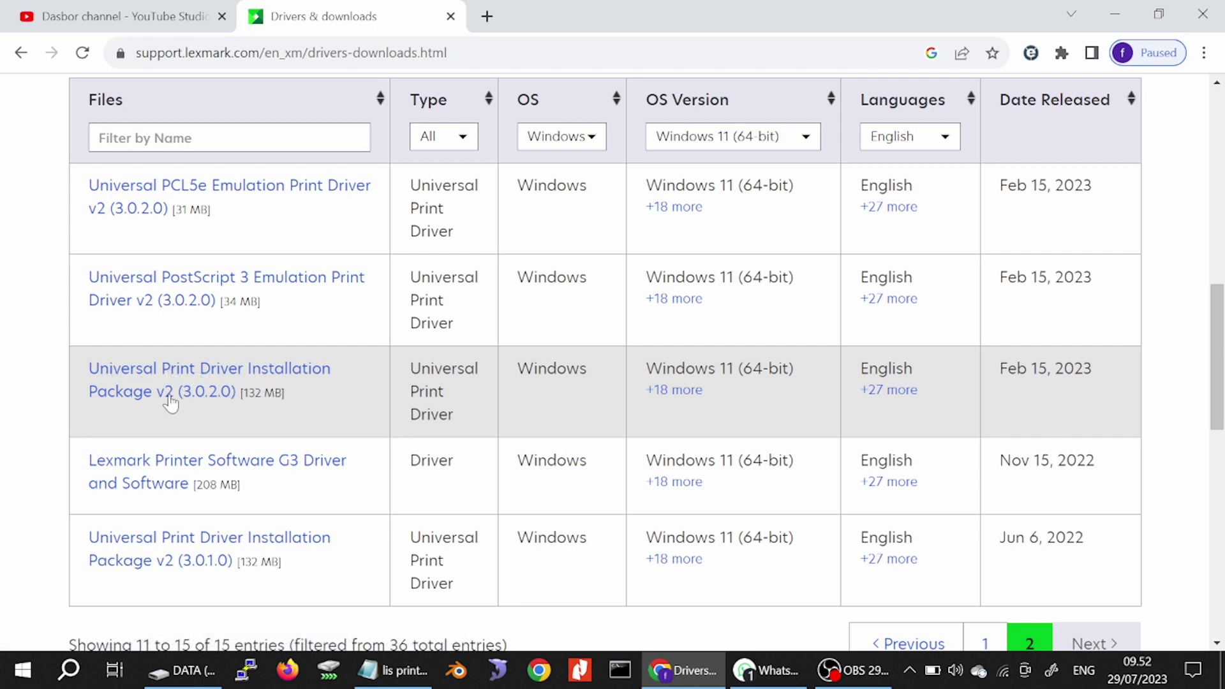
scroll(160, 405, down, 4)
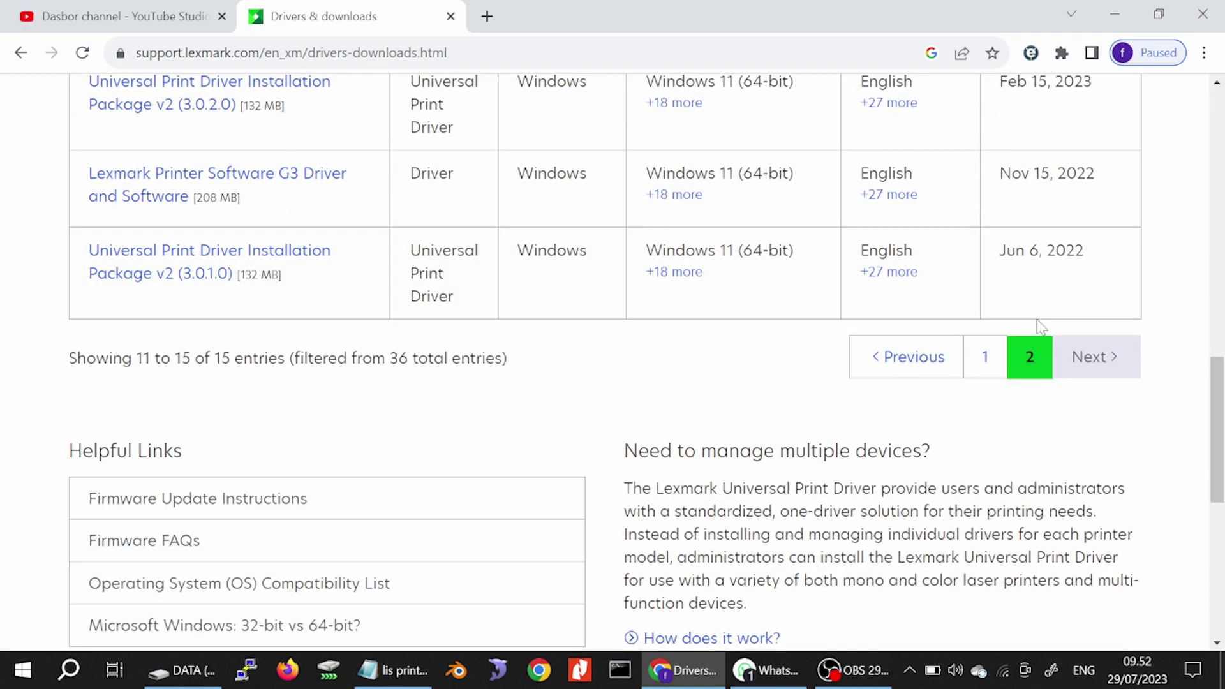
scroll(938, 469, up, 10)
scroll(868, 479, down, 4)
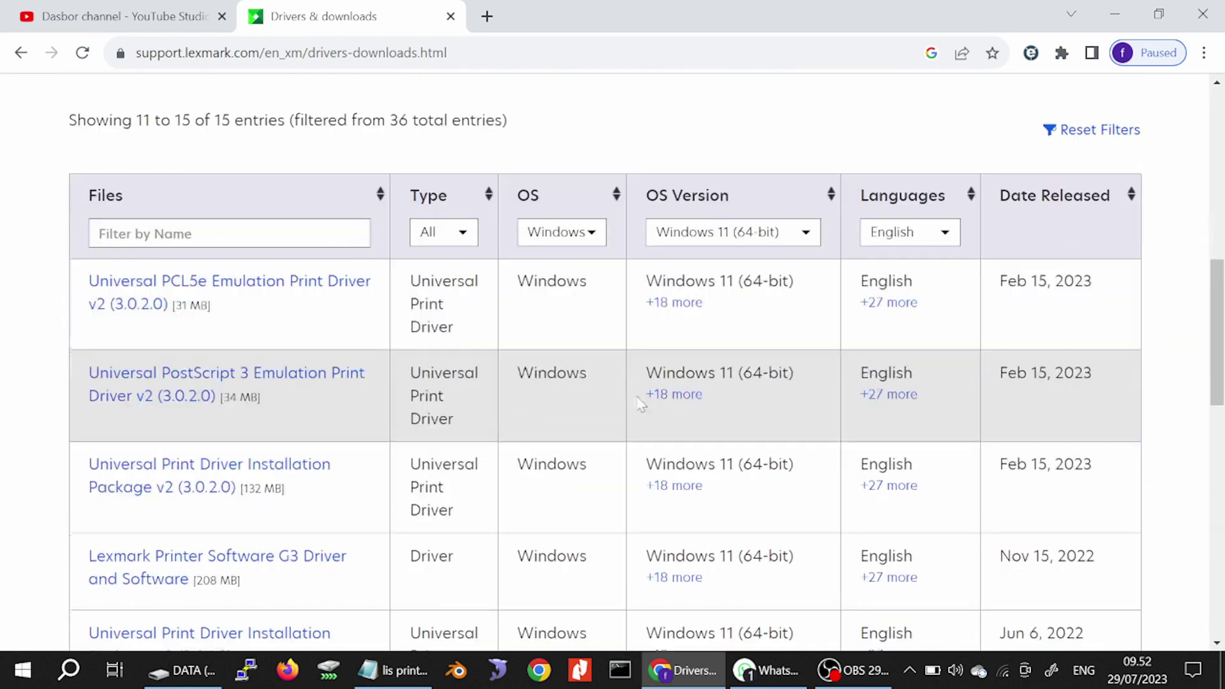
scroll(372, 426, up, 1)
scroll(320, 404, down, 3)
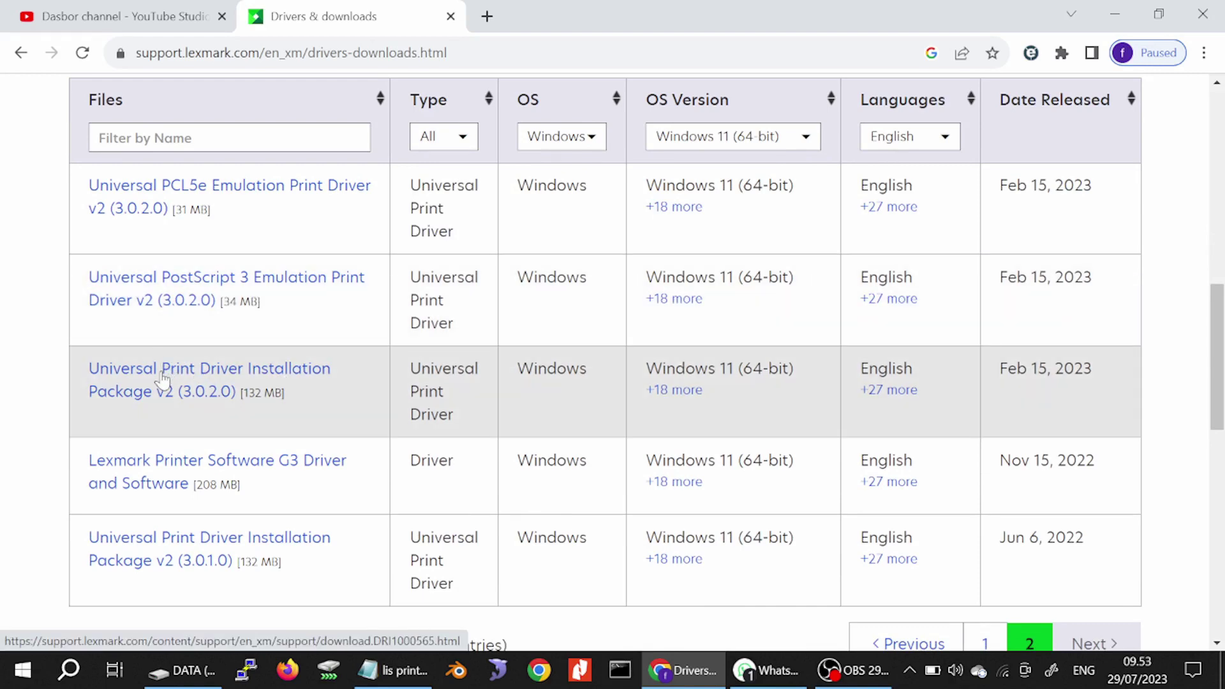
click(163, 379)
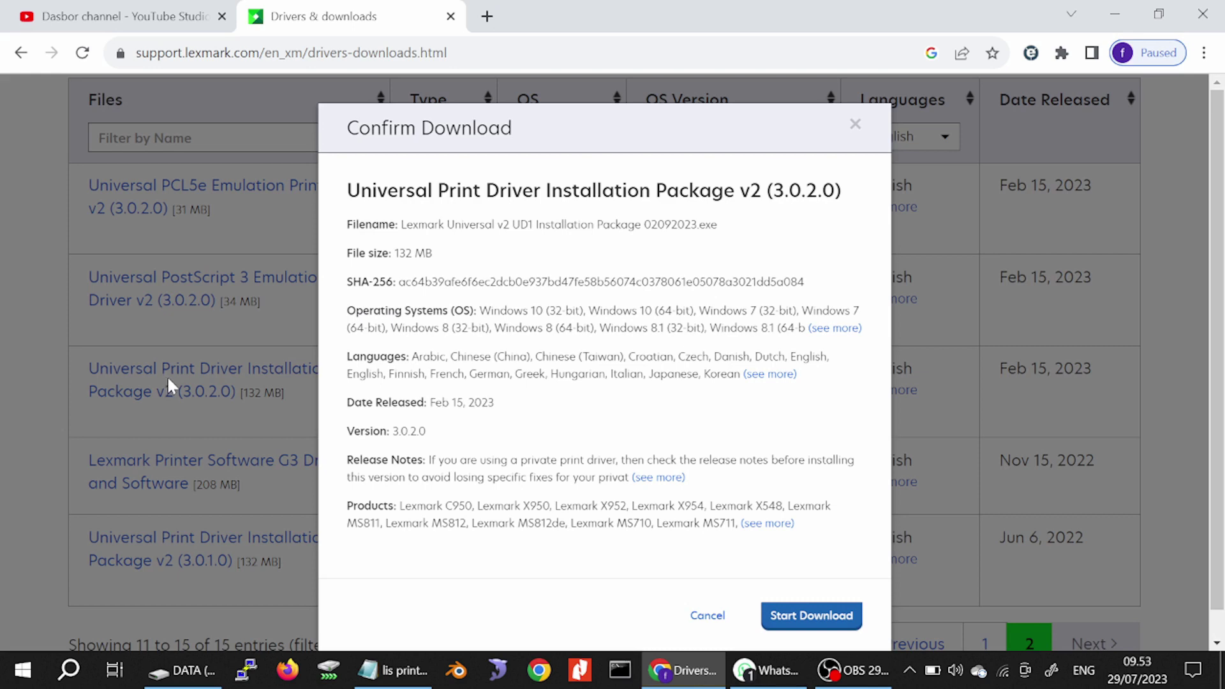
click(774, 619)
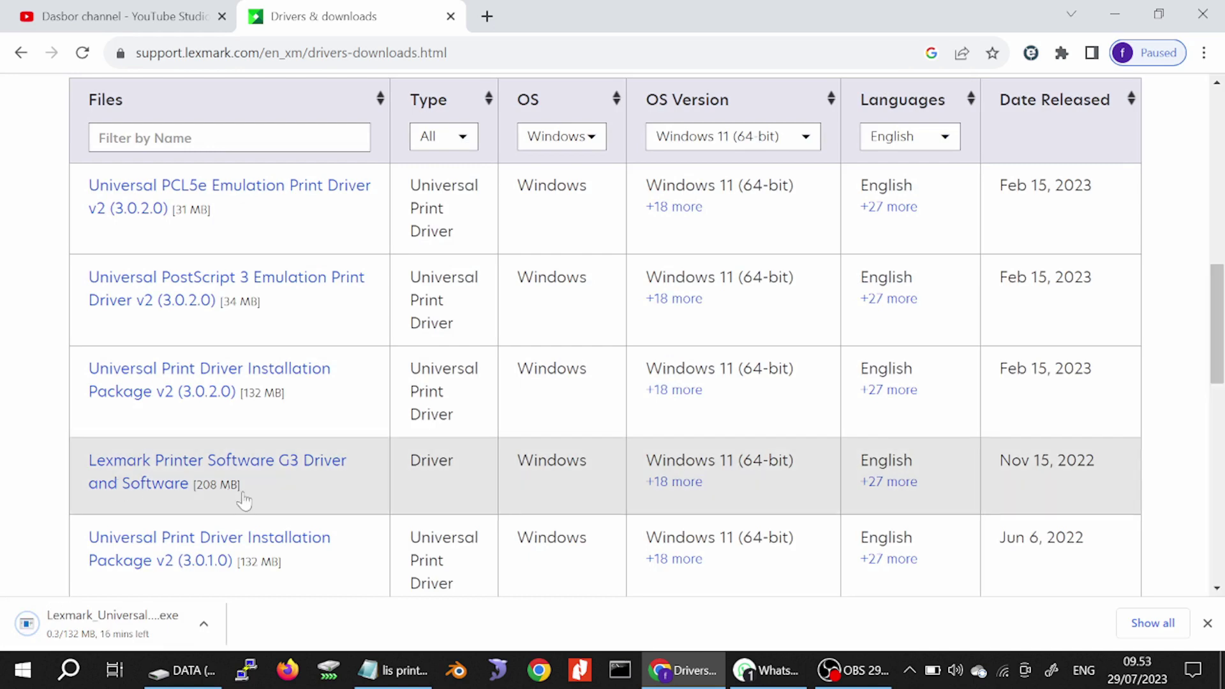
- Check the progress and available options of the running driver download, and return to the device model search
scroll(245, 501, up, 12)
scroll(312, 426, down, 6)
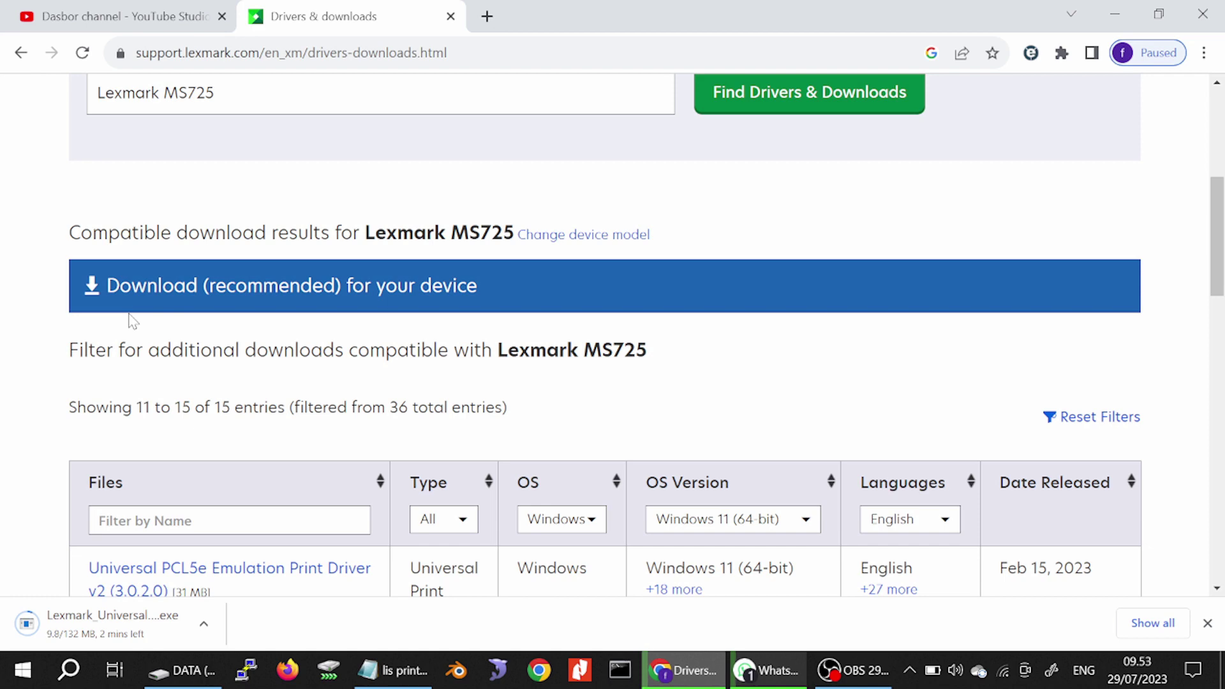
scroll(151, 370, down, 3)
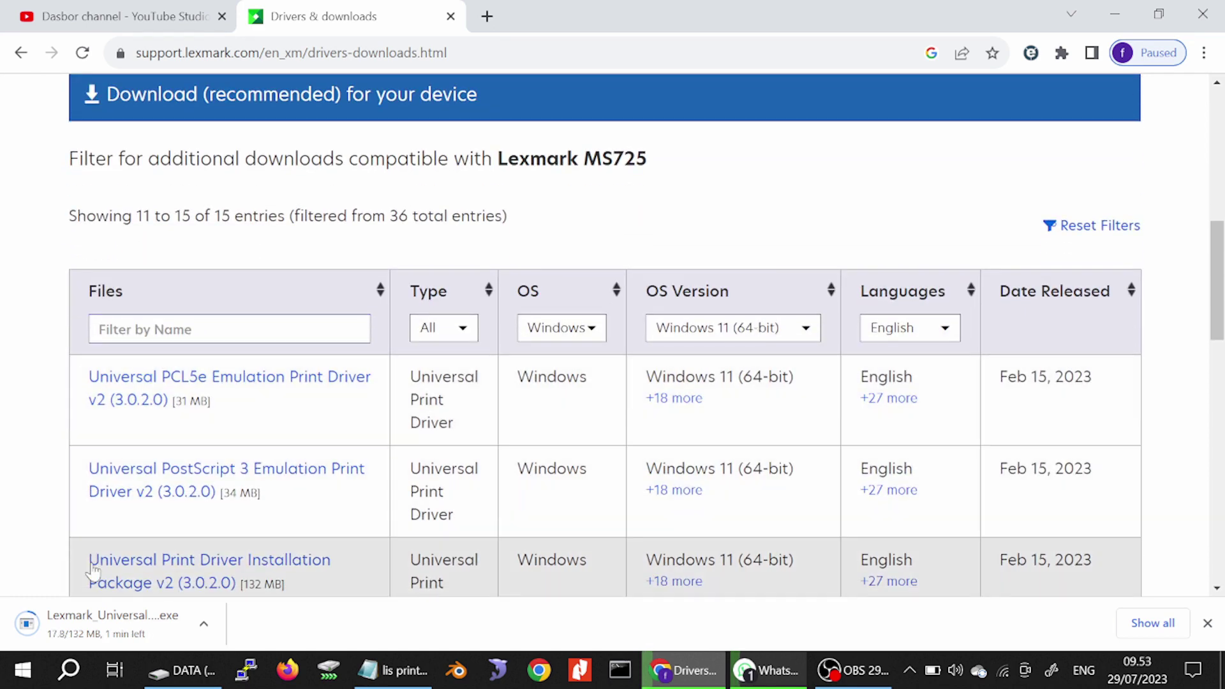
scroll(24, 585, up, 5)
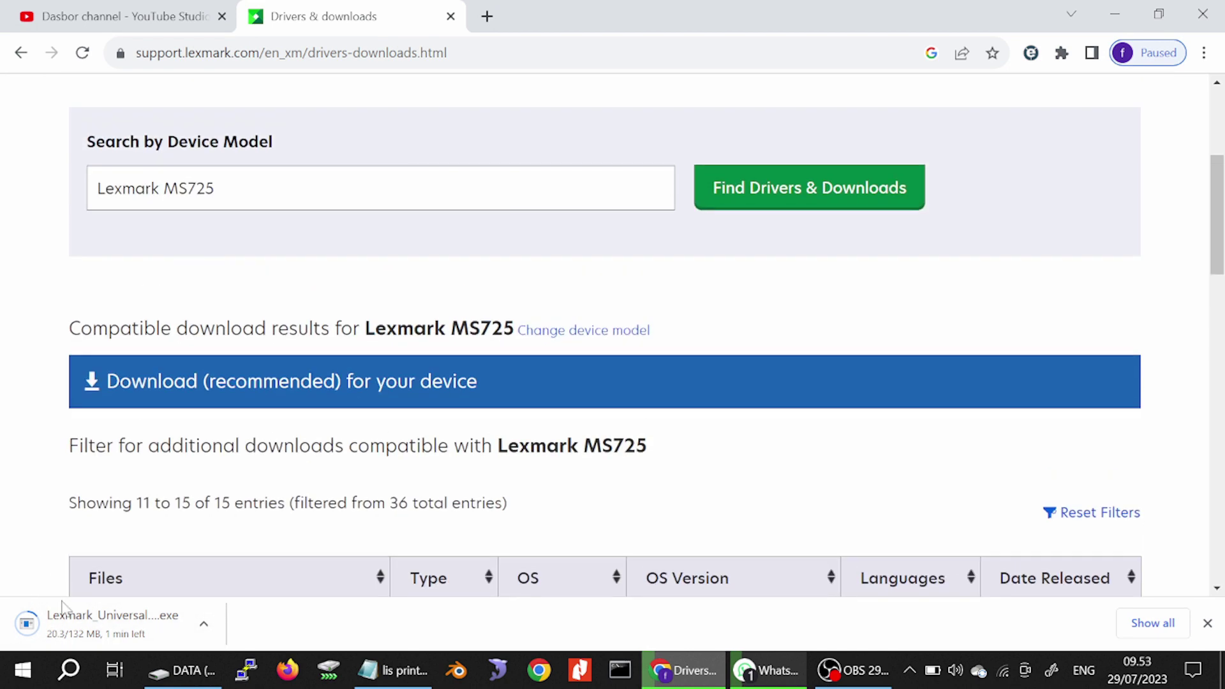
click(204, 626)
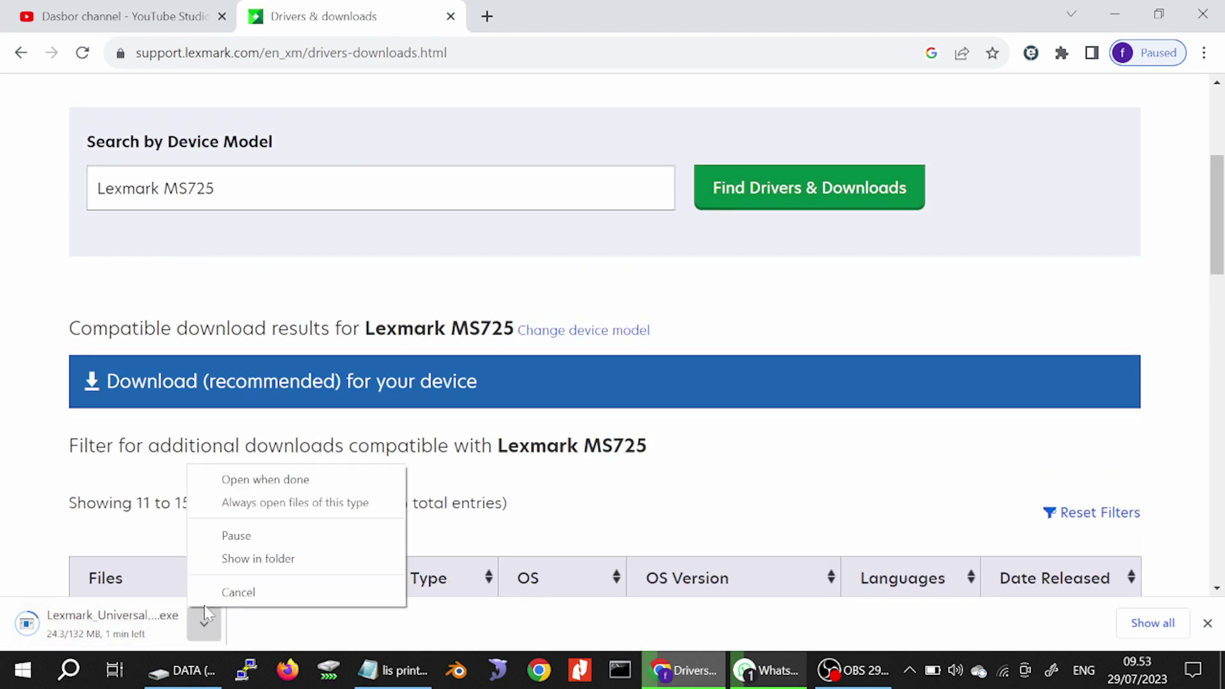
click(89, 492)
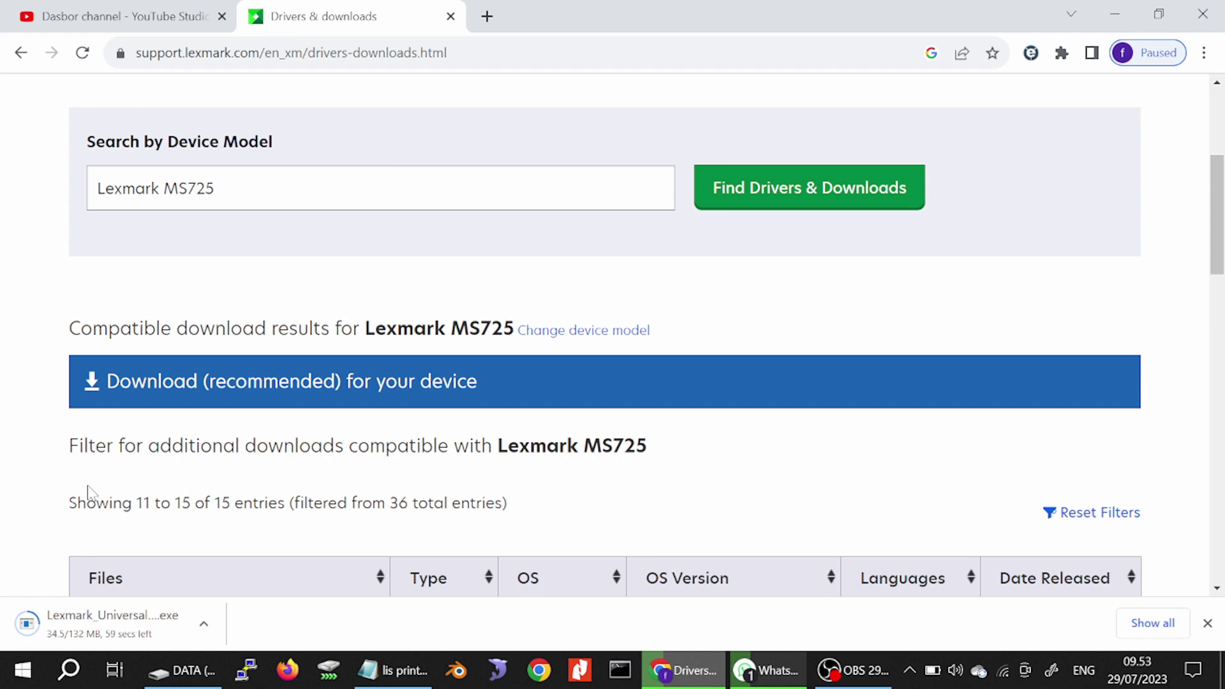
scroll(102, 475, up, 5)
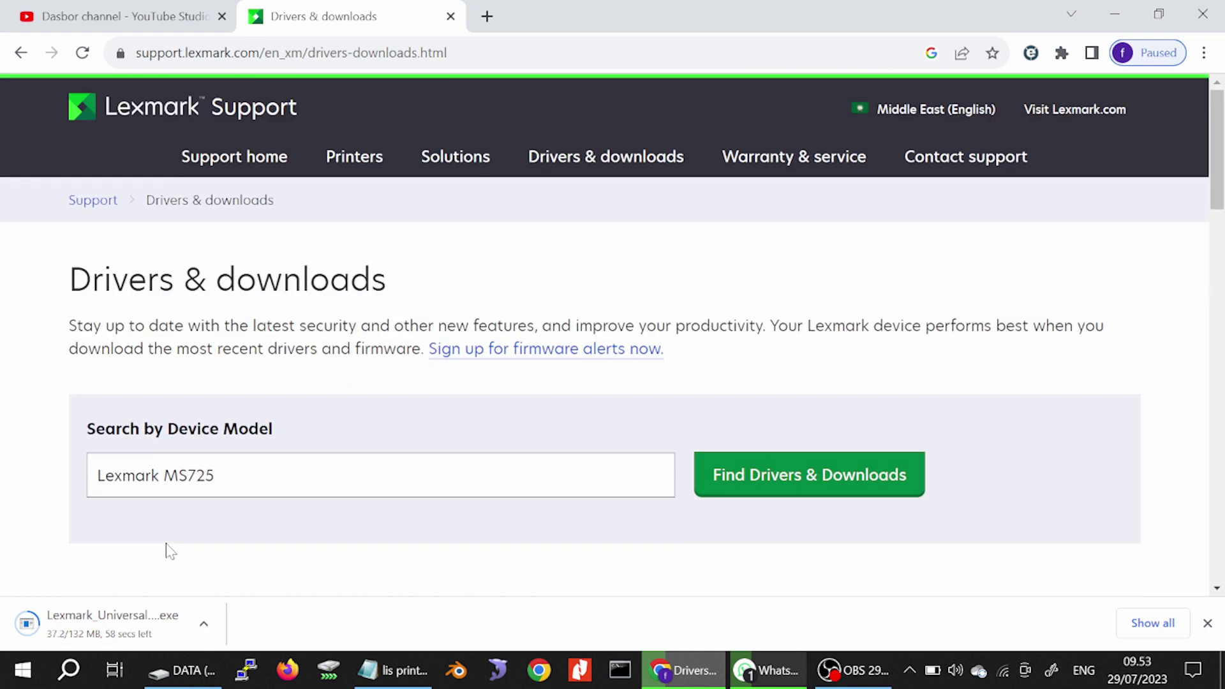